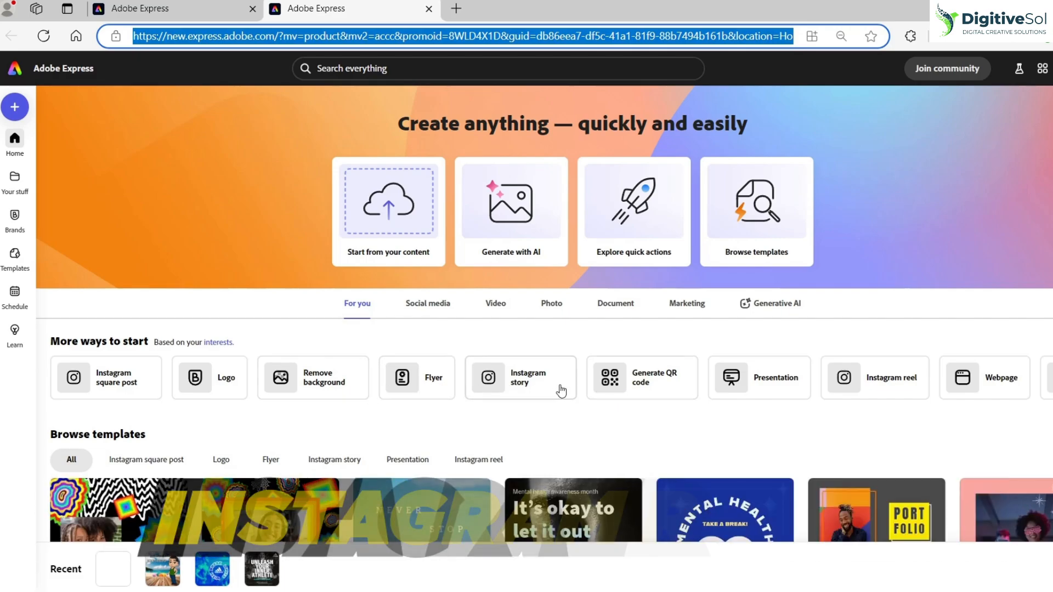
- Look through the available project formats in the Social media, Video, Photo, Document and Marketing categories
scroll(636, 393, right, 1)
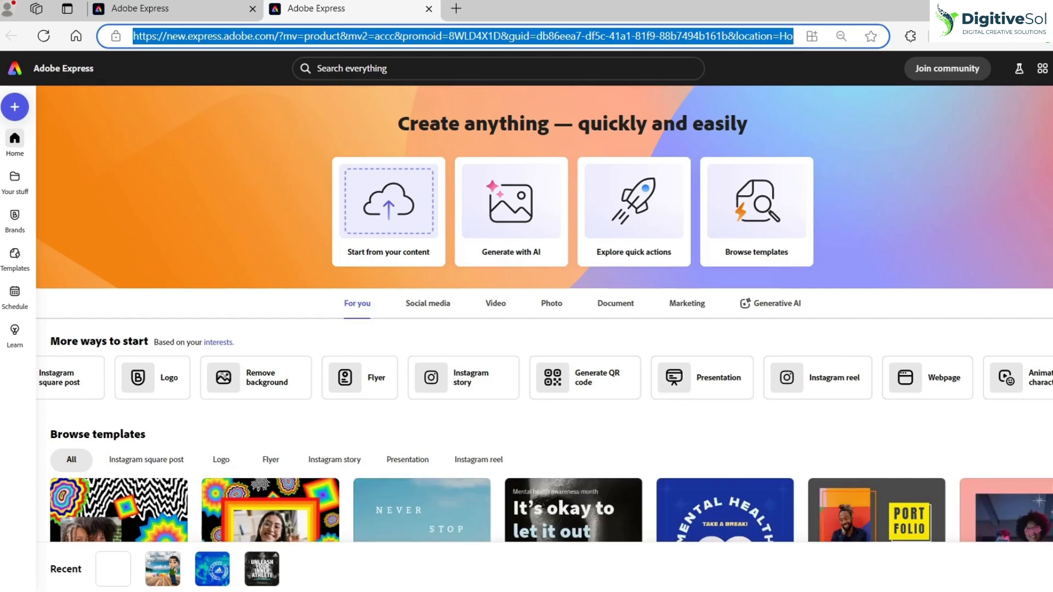
click(15, 107)
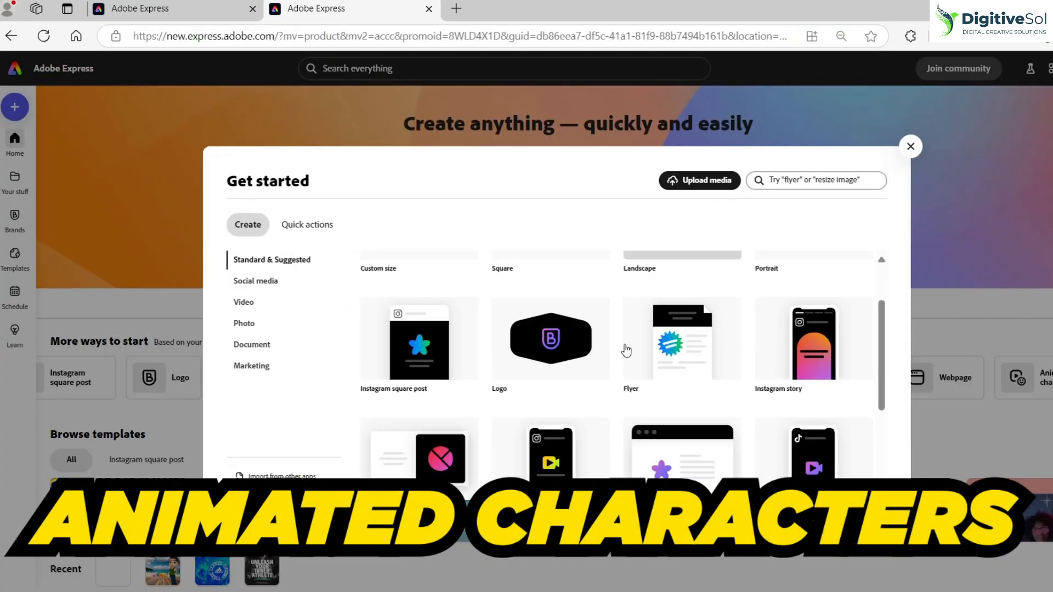
scroll(626, 350, down, 5)
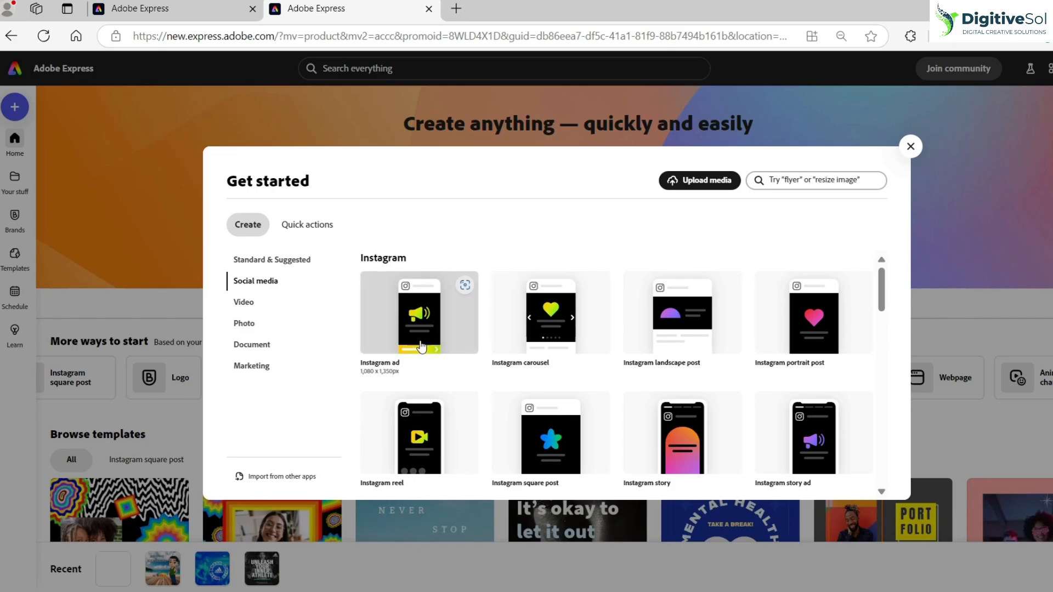
click(248, 302)
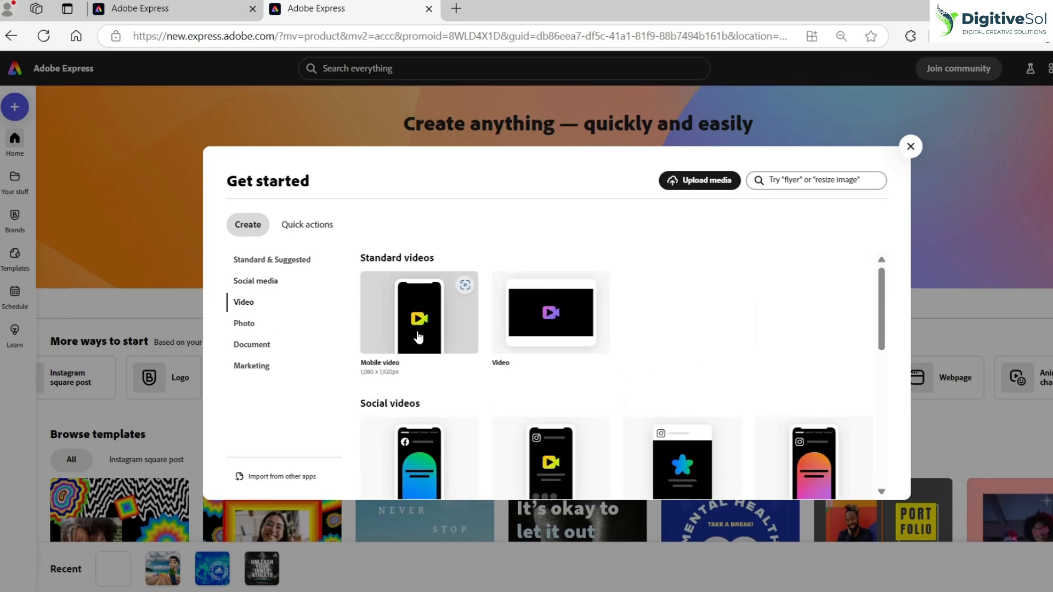
scroll(467, 335, down, 3)
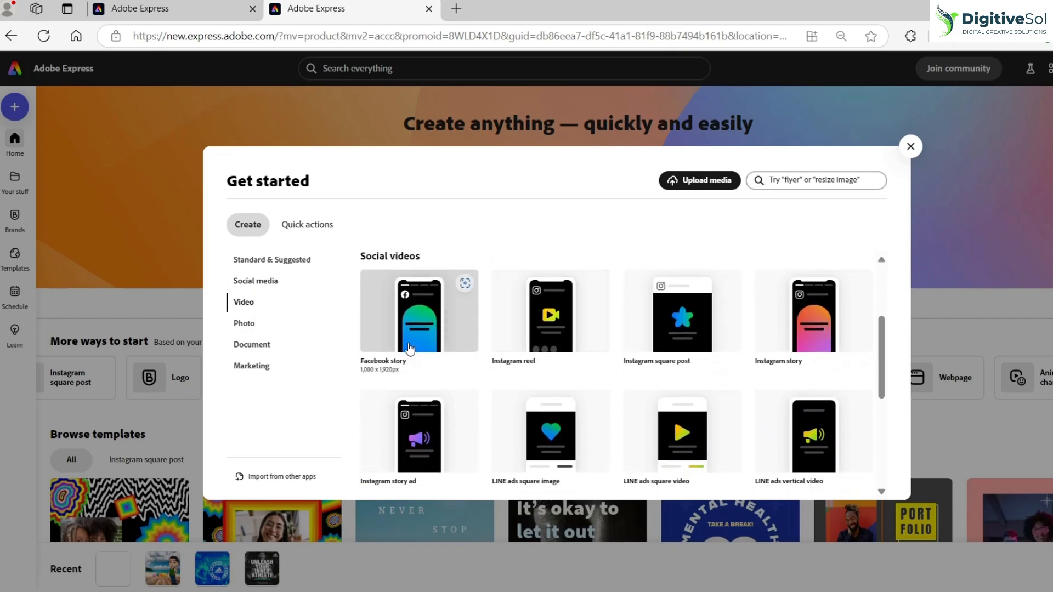
scroll(720, 362, down, 3)
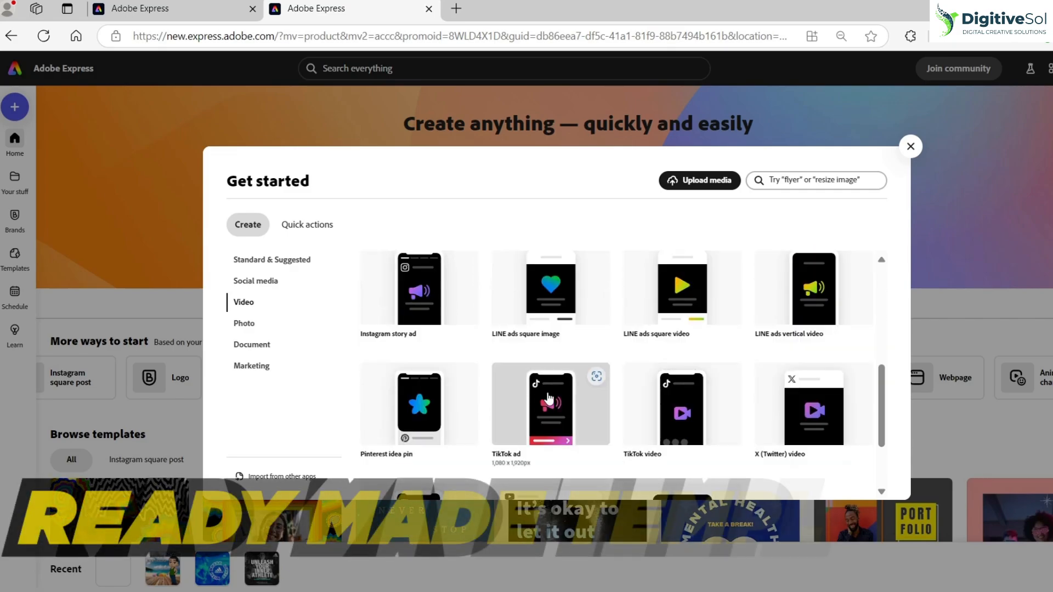
click(248, 324)
scroll(510, 354, down, 4)
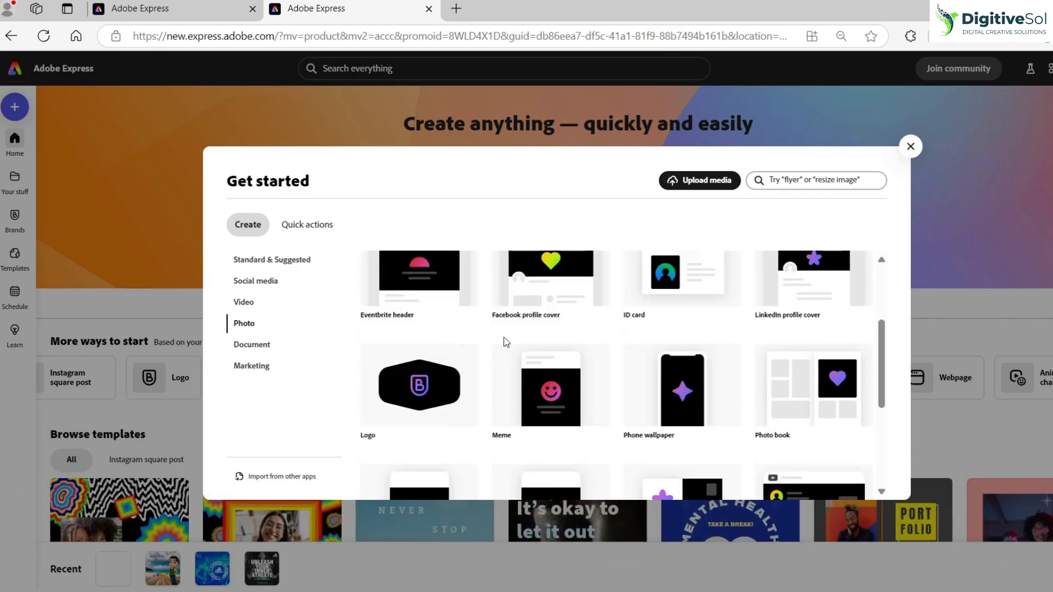
scroll(735, 359, down, 3)
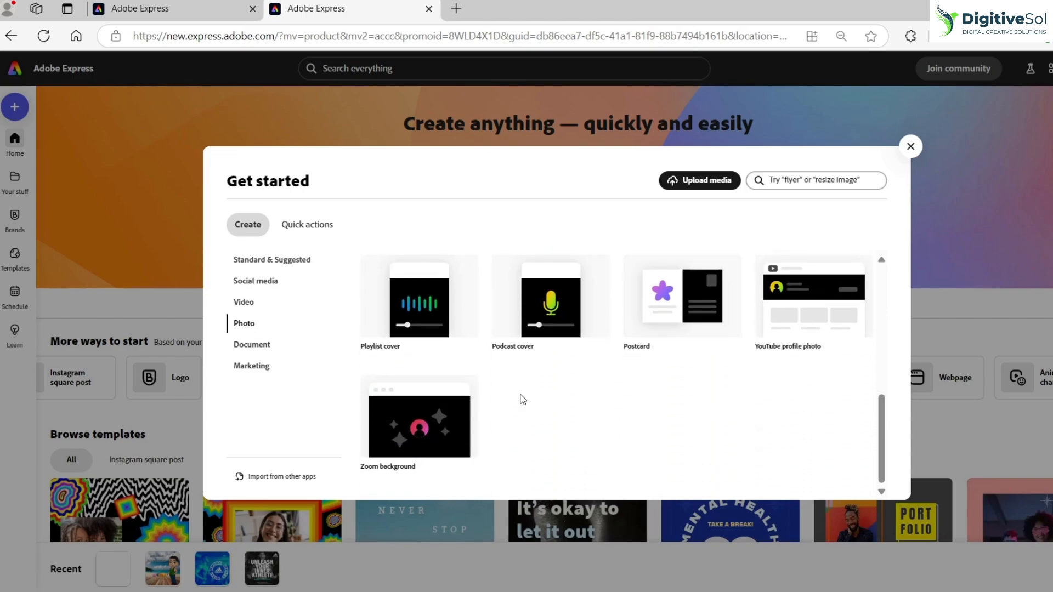
click(262, 350)
click(266, 371)
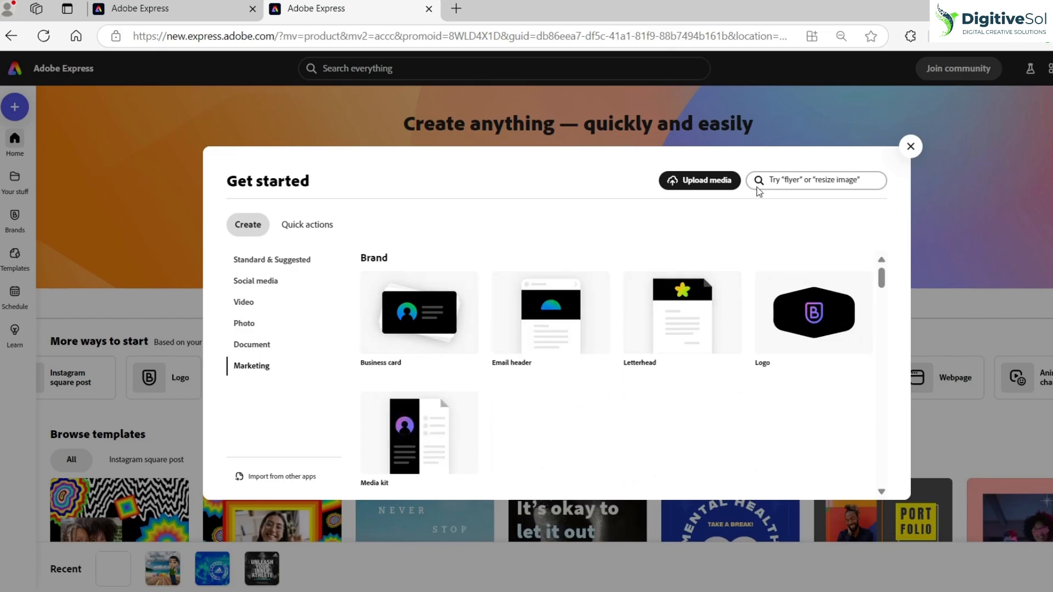
click(912, 147)
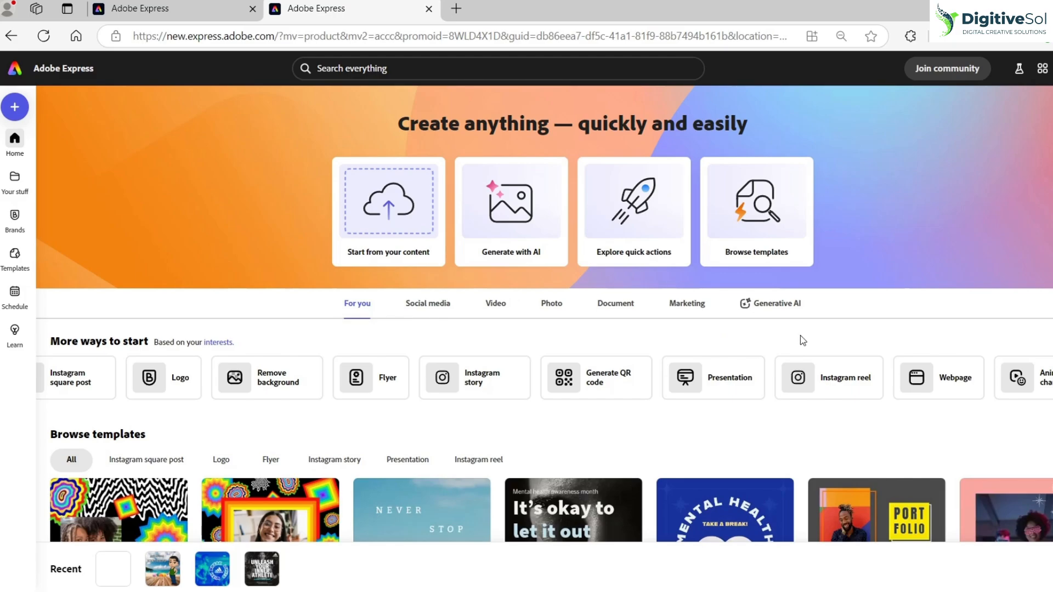
- Start a new project with the Generate image quick action and look over the page's resize options
click(518, 227)
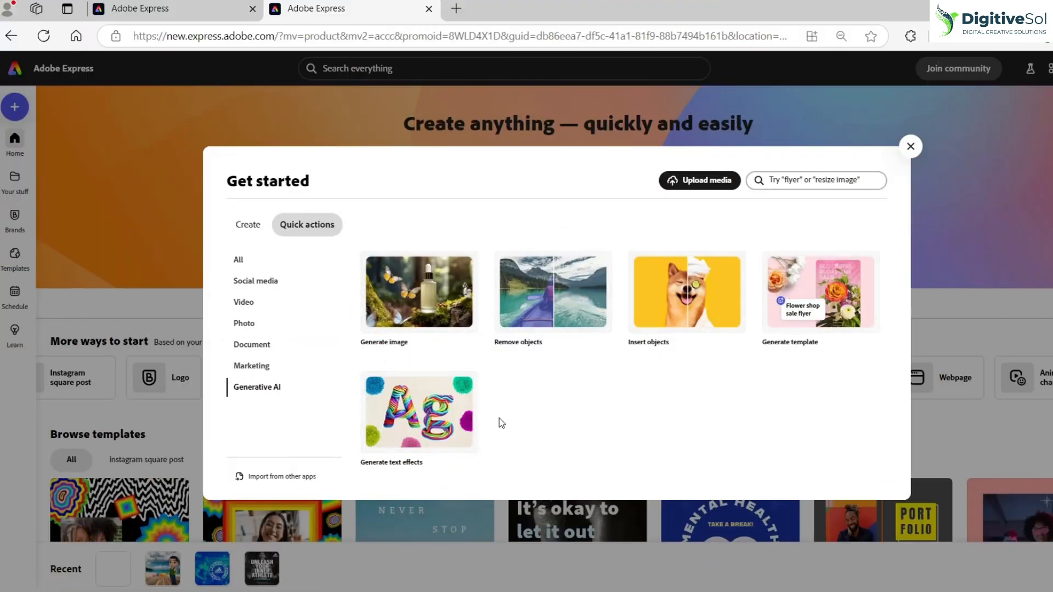
click(447, 321)
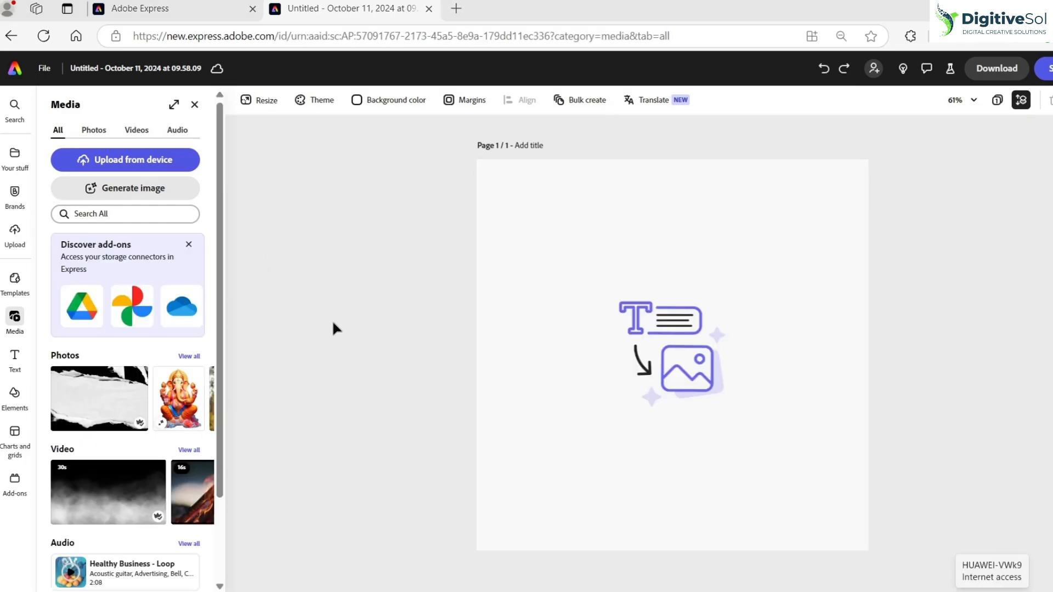
click(129, 216)
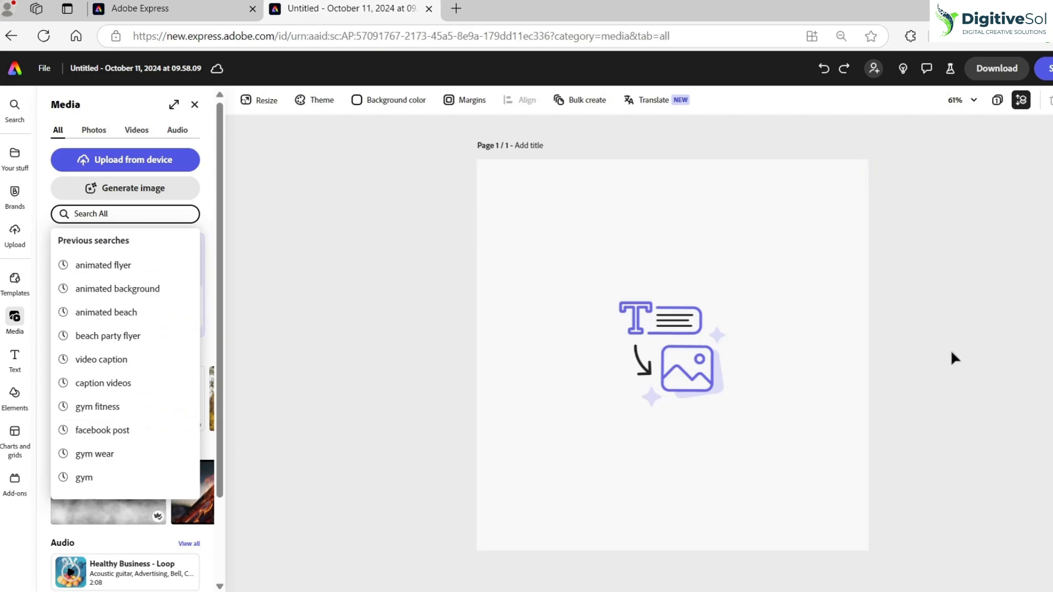
click(260, 101)
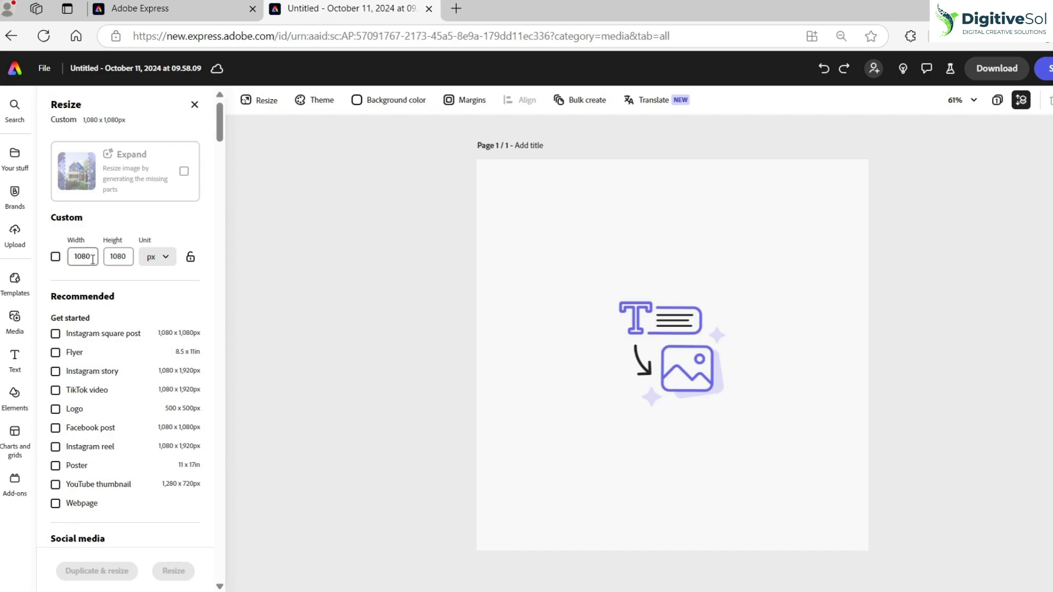
click(256, 100)
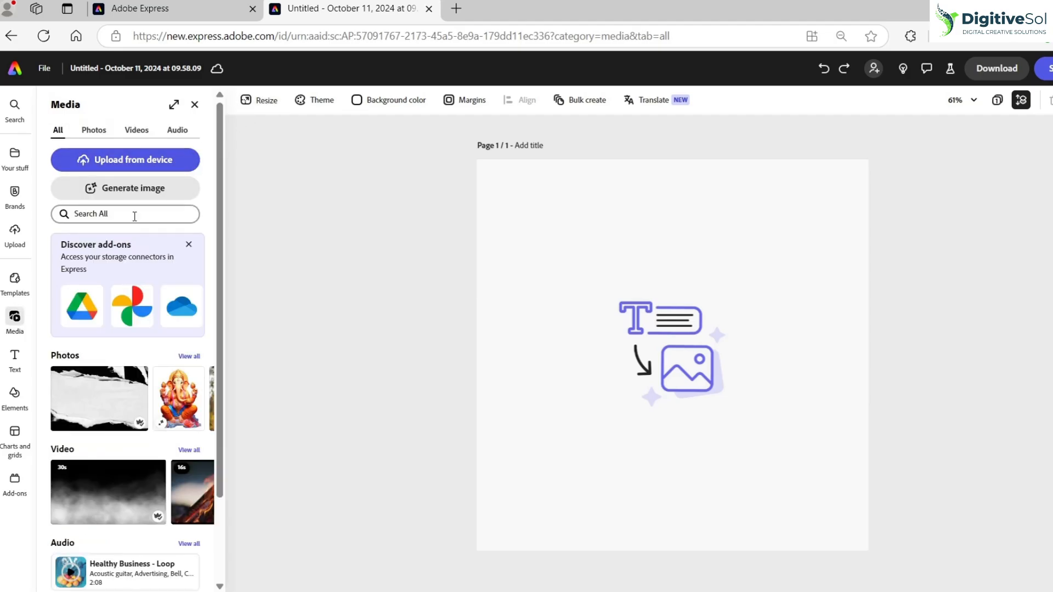
- Search the media for "animated flyer", and add an enlarged placeholder for a generated image to the page
click(134, 216)
click(146, 195)
click(83, 239)
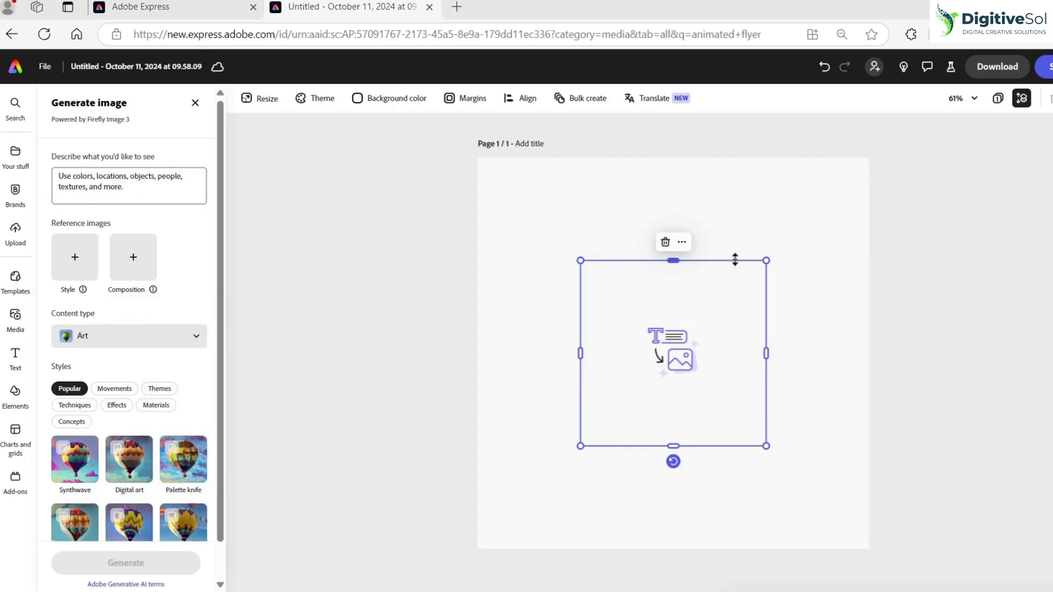
drag(581, 260, 546, 227)
- Generate an image from the prompt "Retro Funky Beach Backgroud" with the content type set to Photo
click(102, 182)
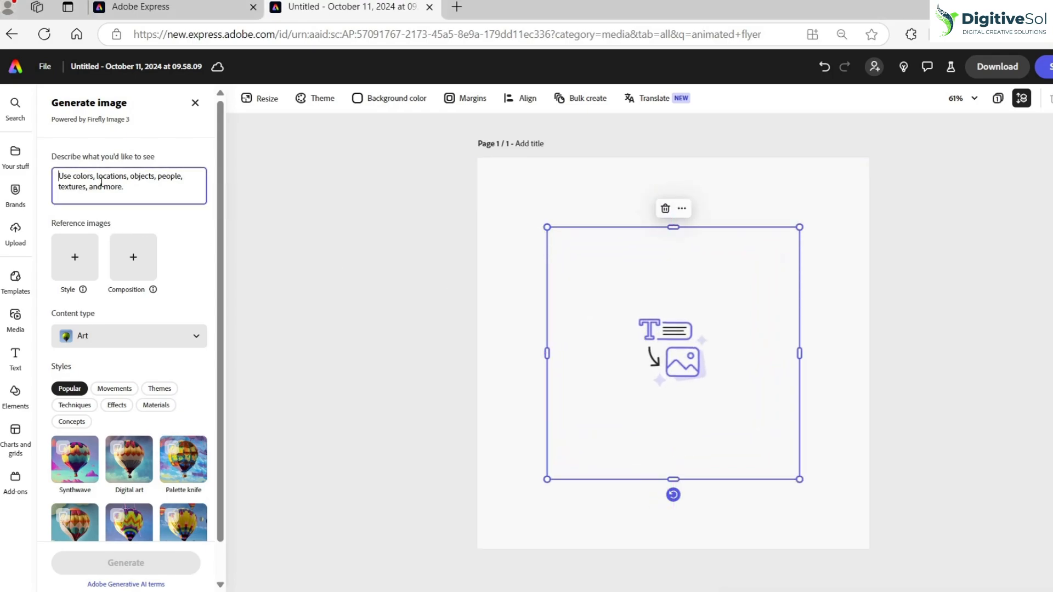
text(Retro Funky B)
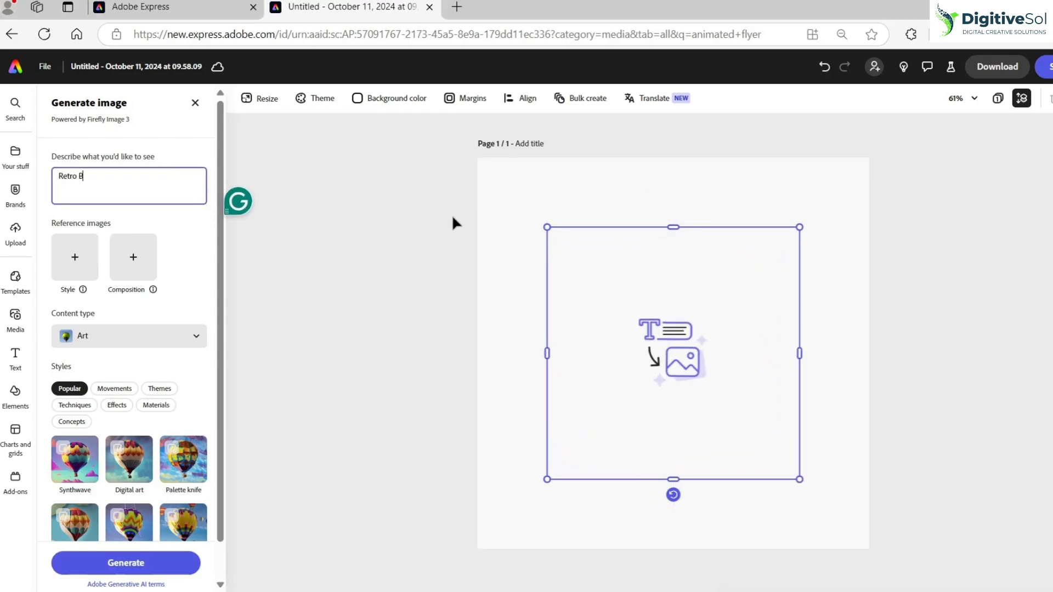
text(each Backgroud)
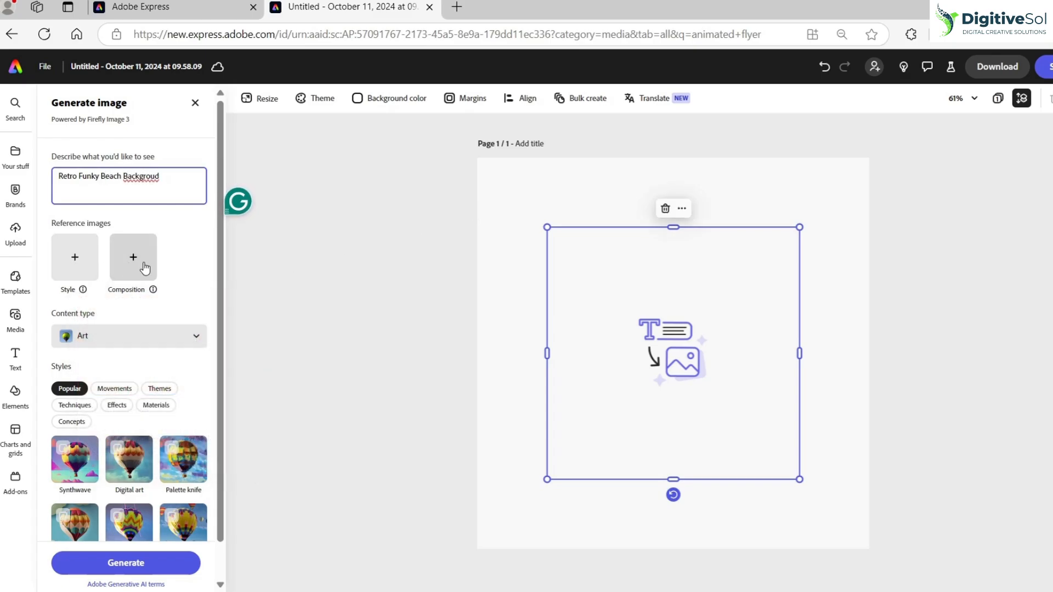
click(151, 344)
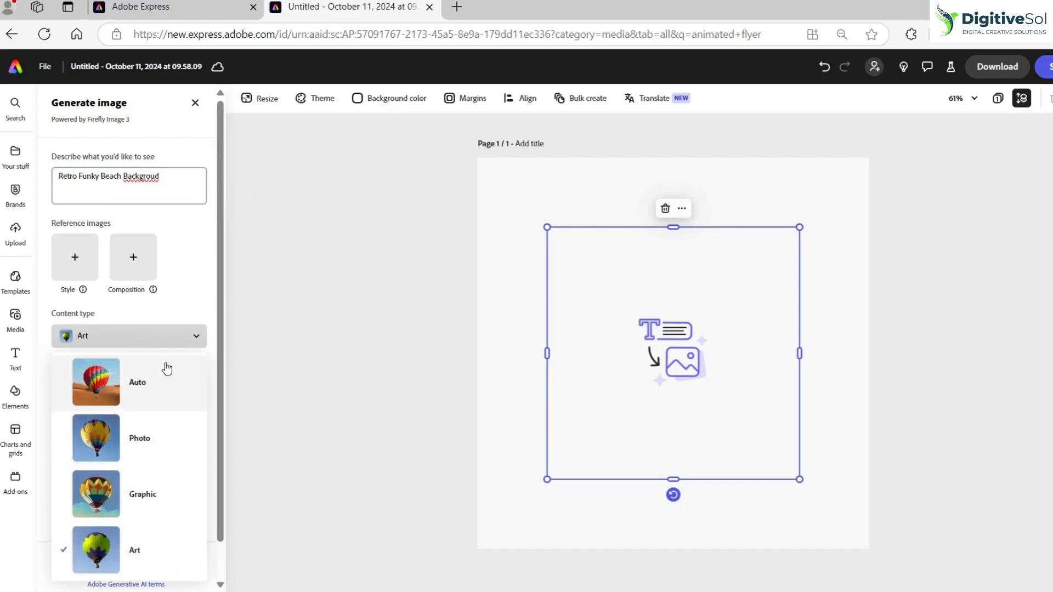
click(158, 452)
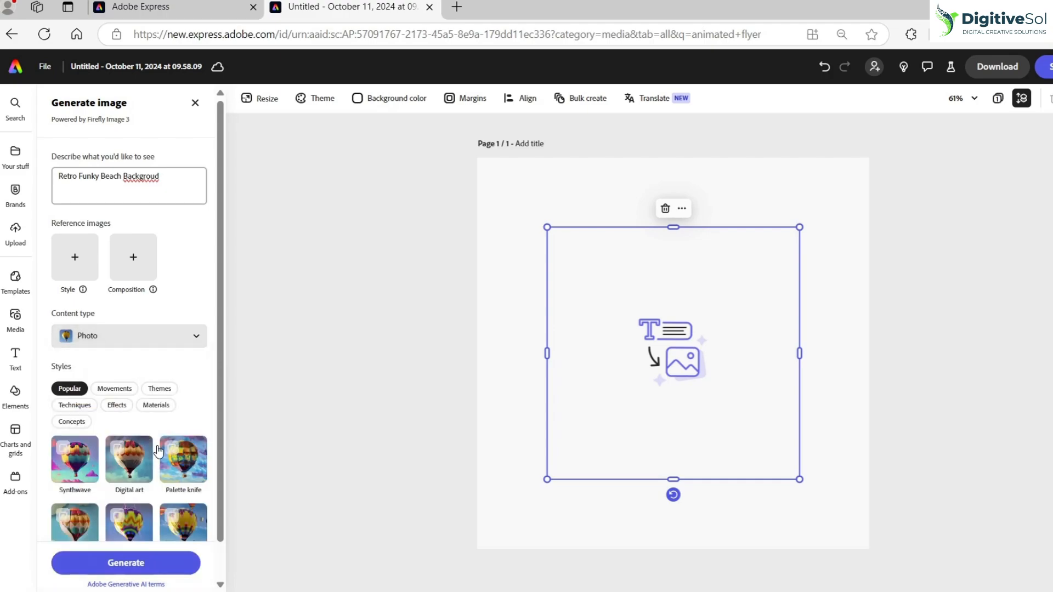
scroll(218, 466, down, 1)
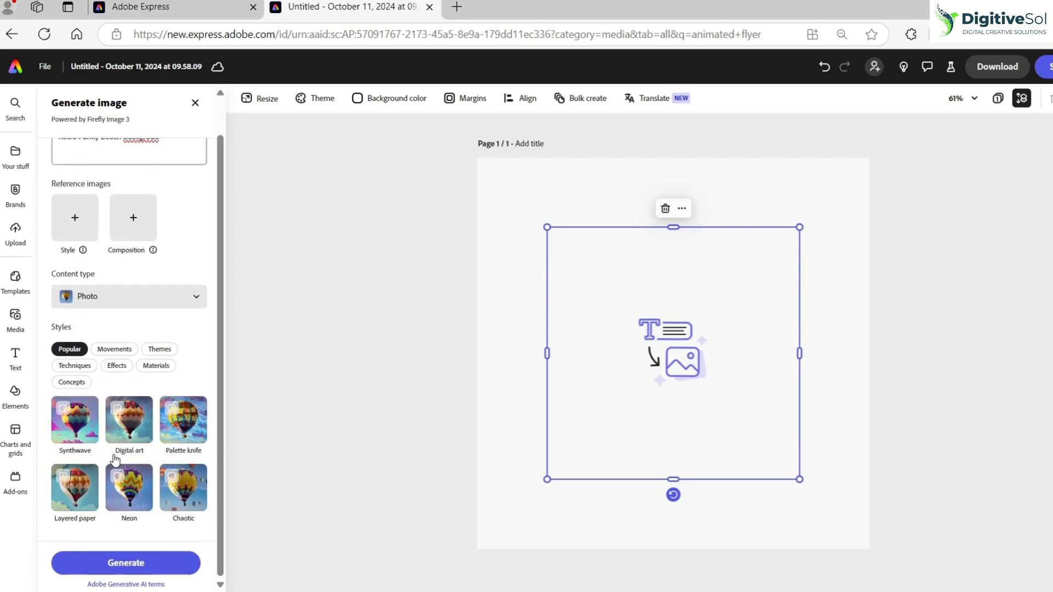
click(134, 562)
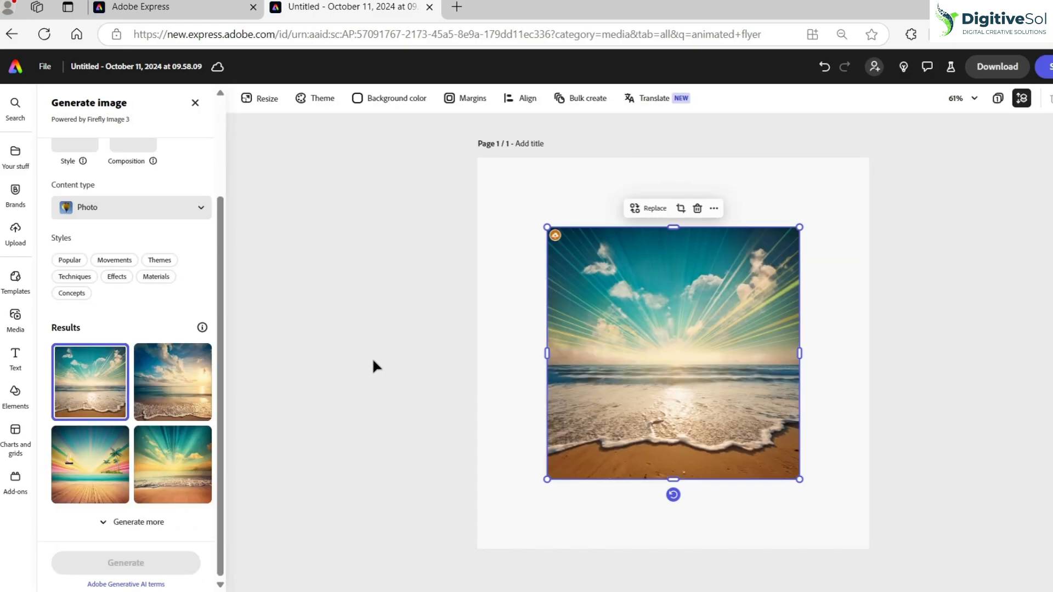
- Compare the generated beach images and choose the one with the sailboat, palm island and wooden deck
click(180, 393)
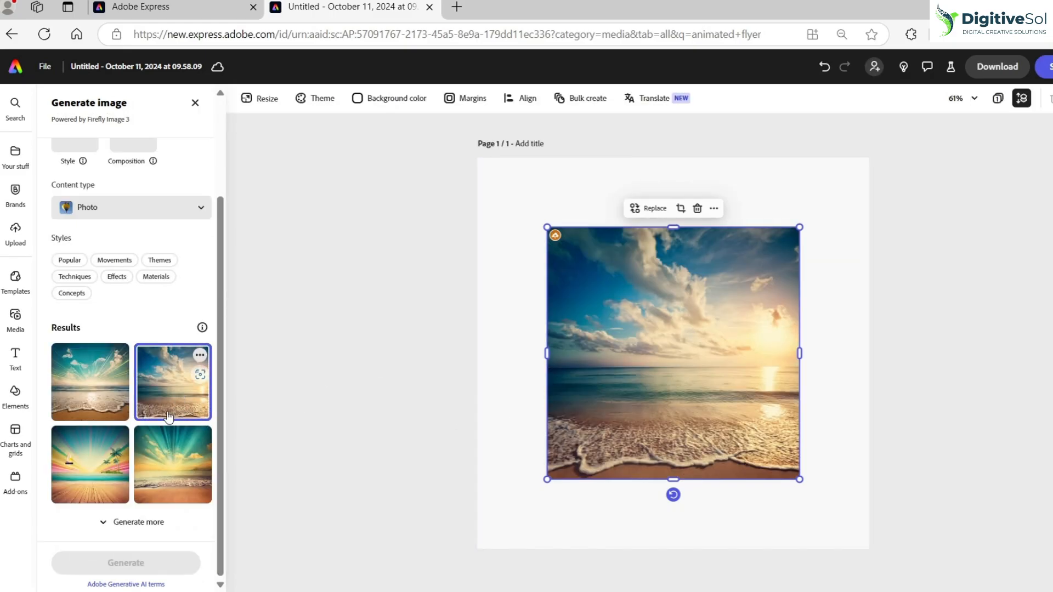
click(91, 483)
click(174, 481)
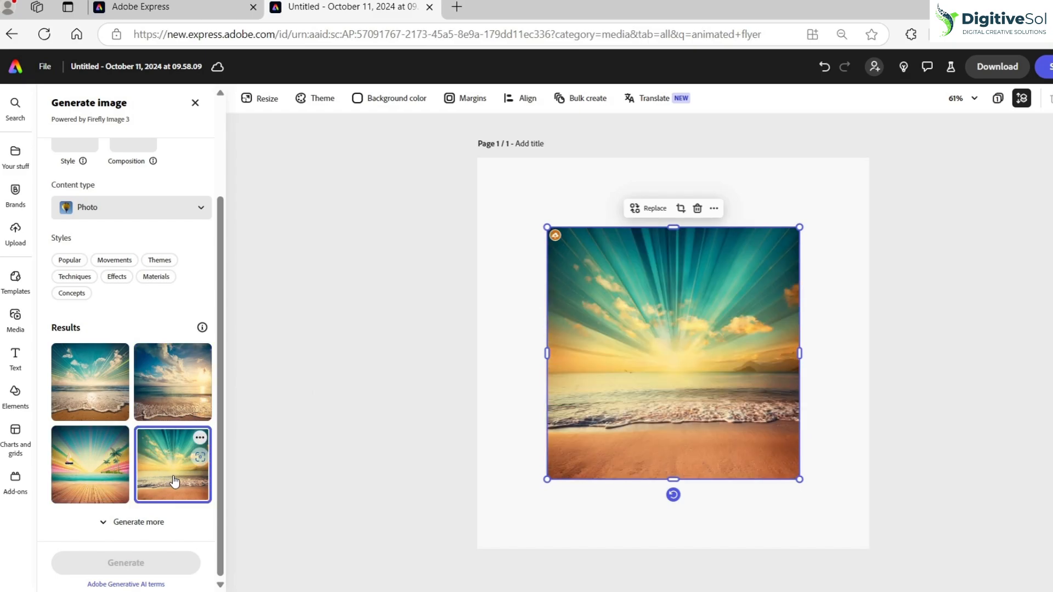
click(183, 393)
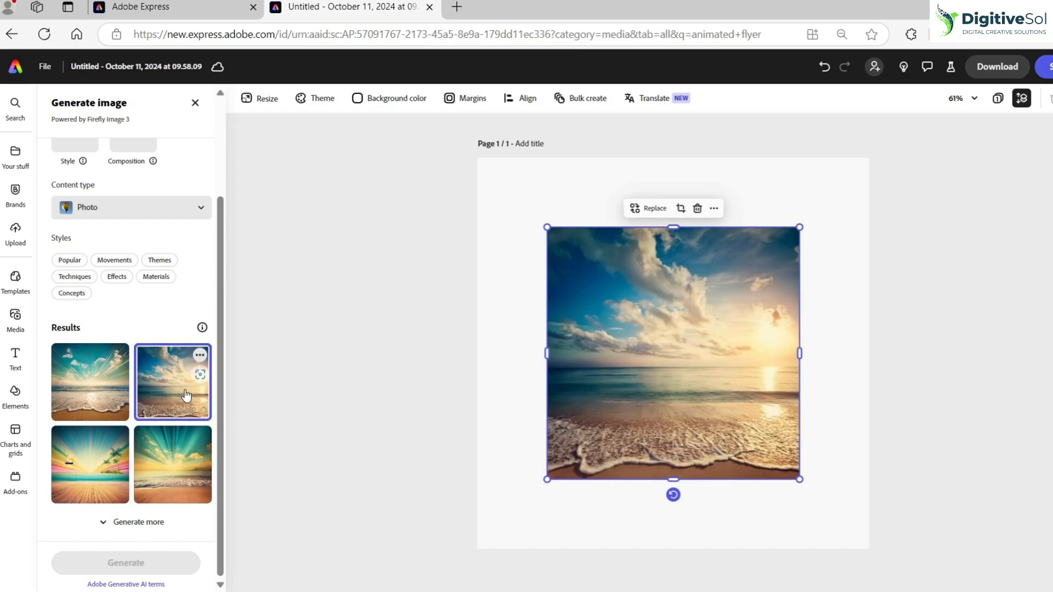
click(107, 394)
click(174, 465)
click(91, 465)
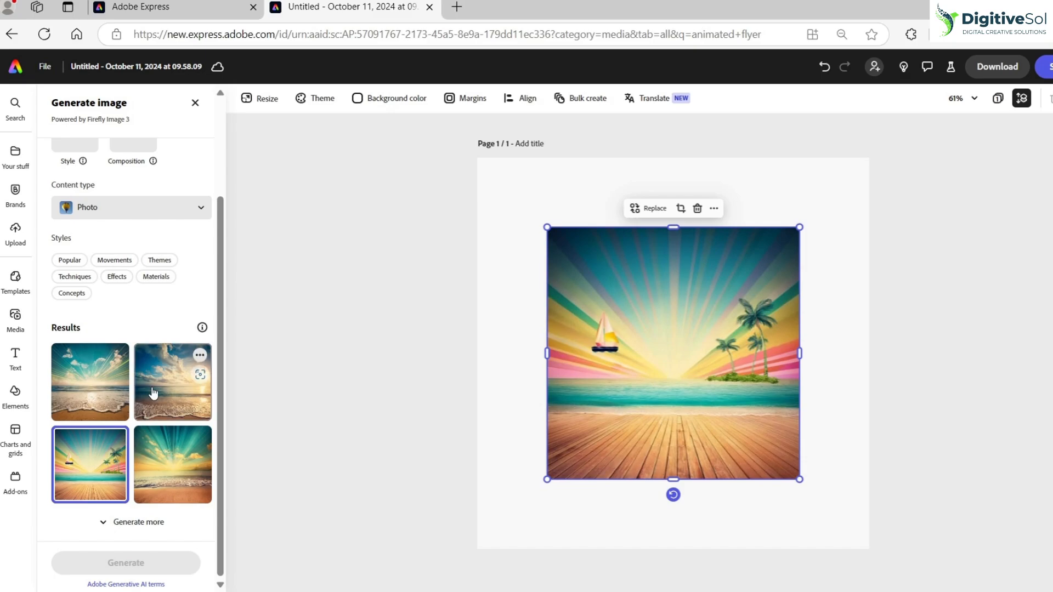
click(181, 393)
click(126, 434)
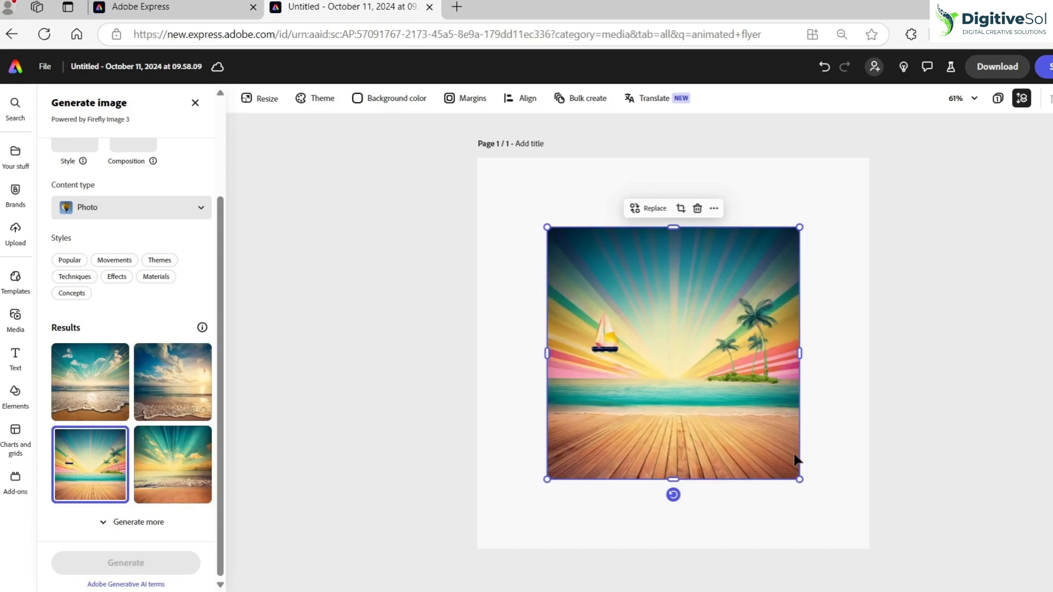
- Enlarge the chosen beach image to cover the whole page
drag(799, 482, 870, 546)
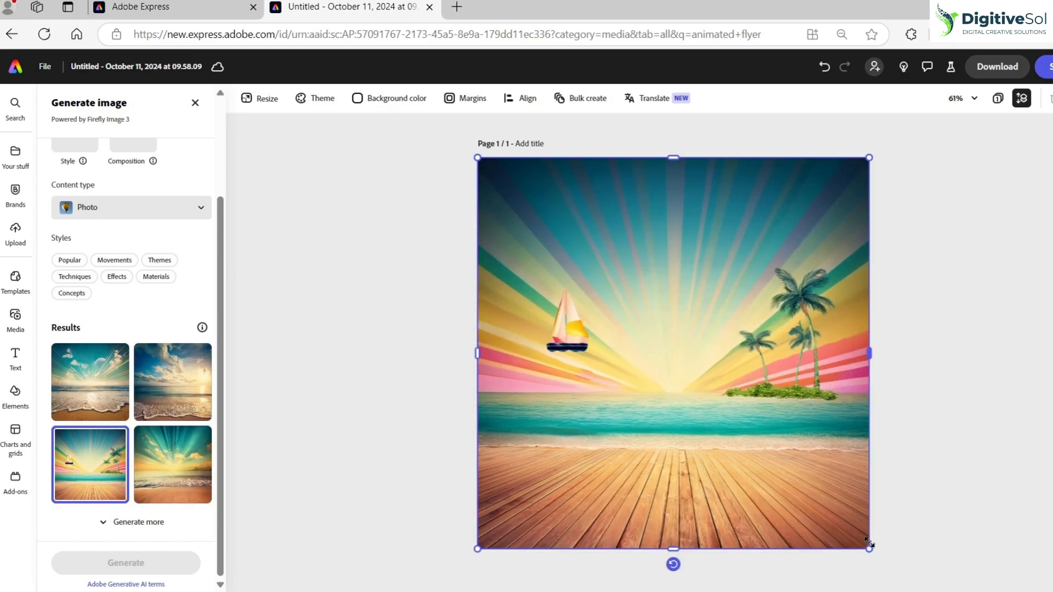
click(433, 367)
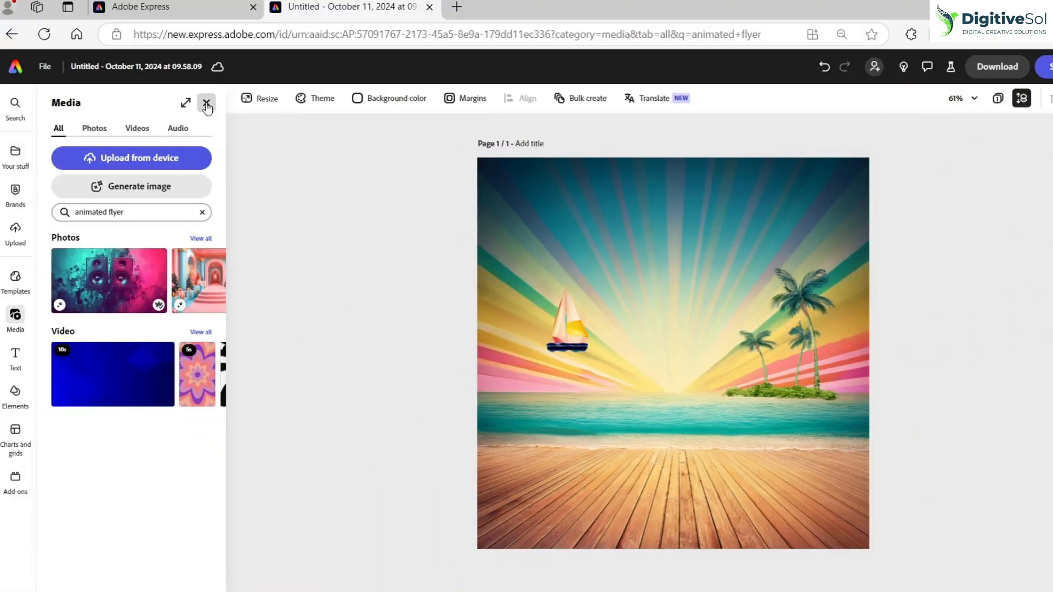
click(204, 103)
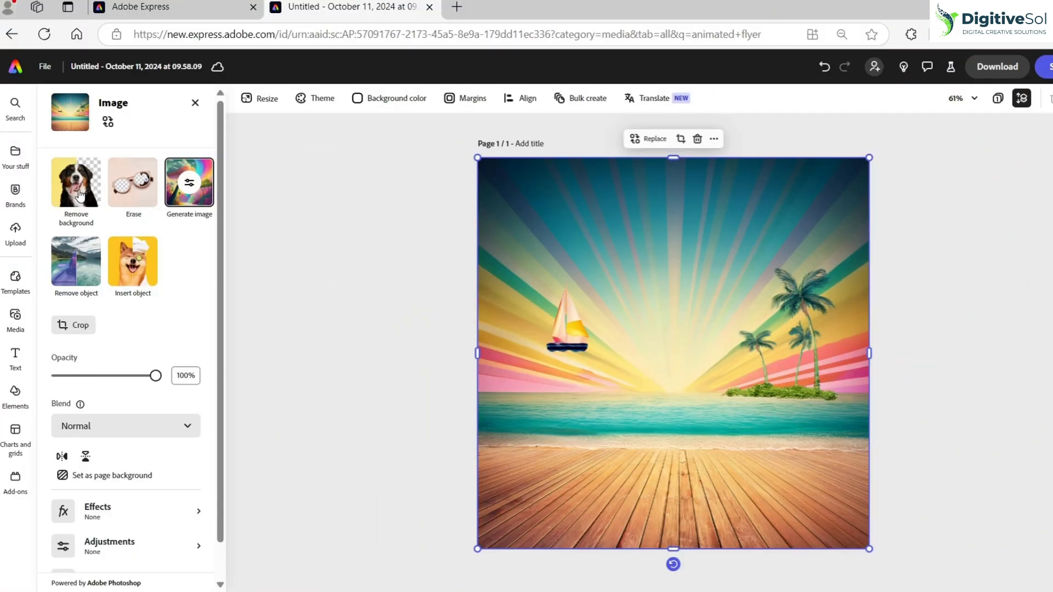
- Brush over the sailboat with Remove object at brush size 117 and generate versions of the image without it
click(82, 272)
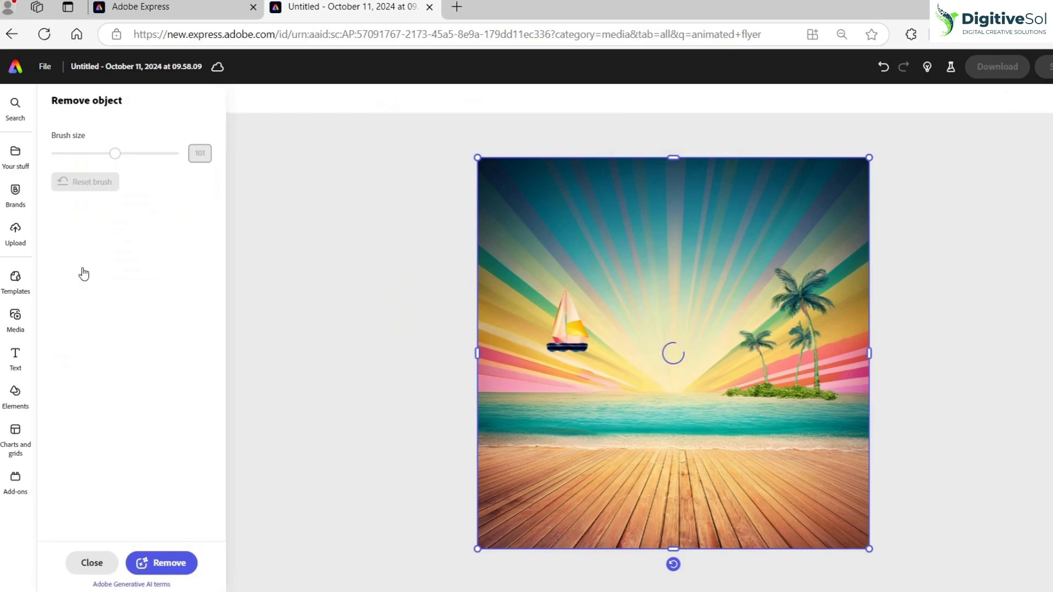
drag(98, 155, 124, 155)
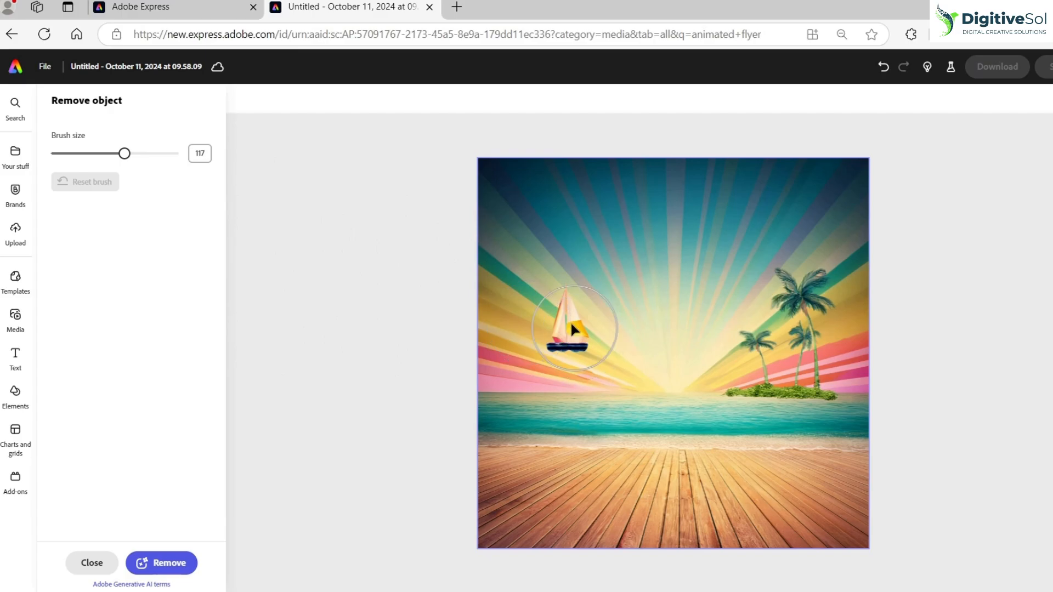
mouse_move(562, 315)
mouse_down()
mouse_move(567, 345)
mouse_move(565, 322)
mouse_up()
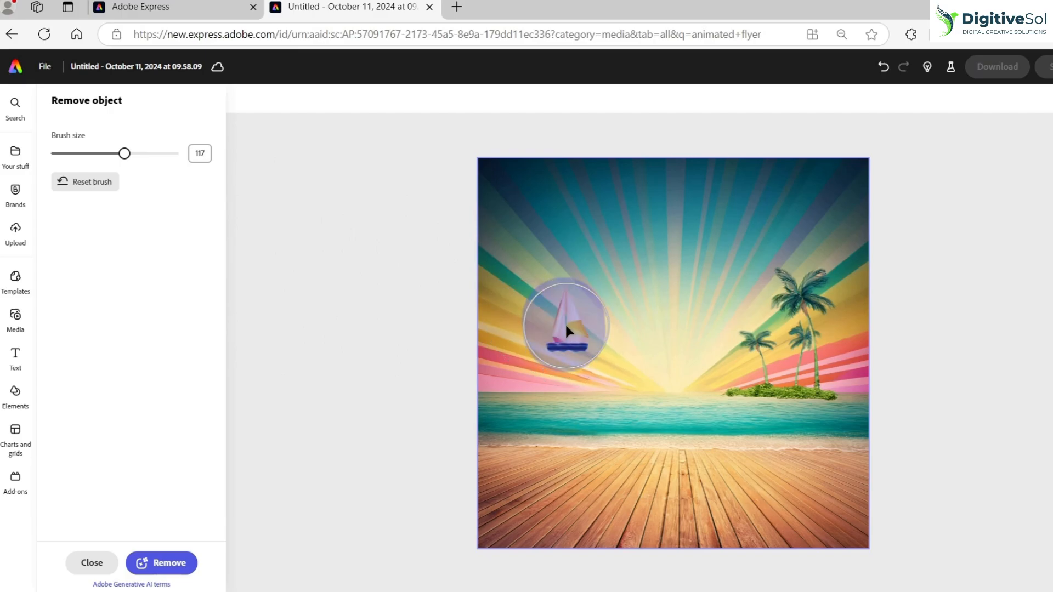
click(179, 569)
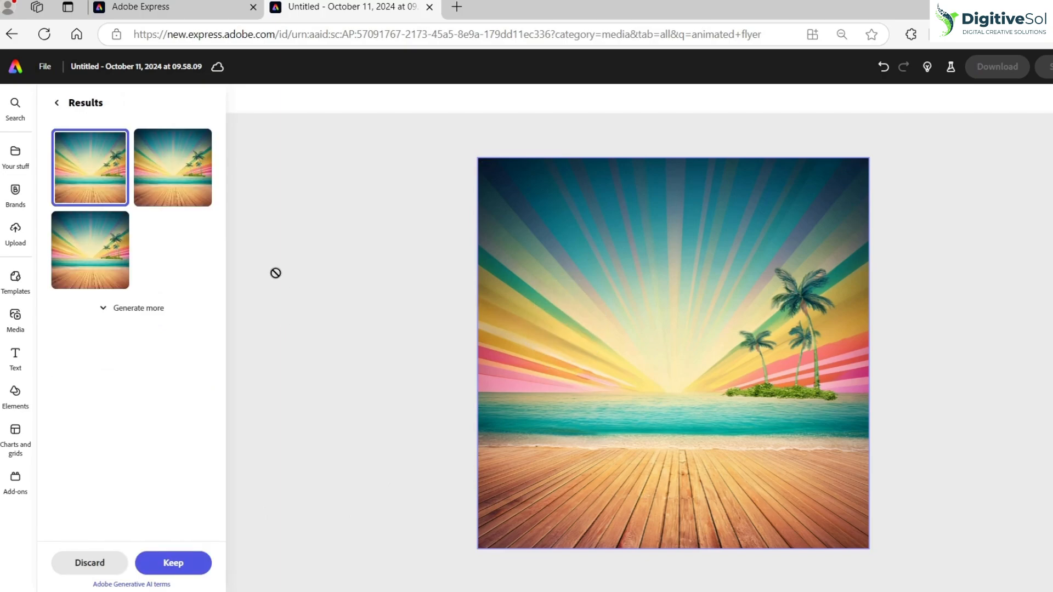
- Compare the versions without the sailboat, keep the first one and leave Remove object
click(180, 187)
click(96, 264)
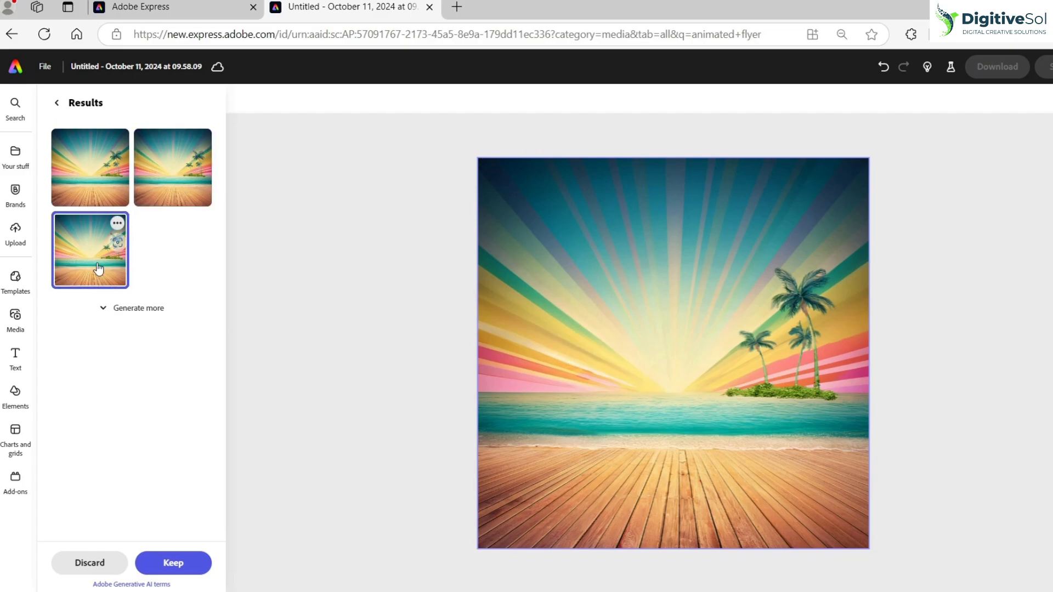
click(100, 193)
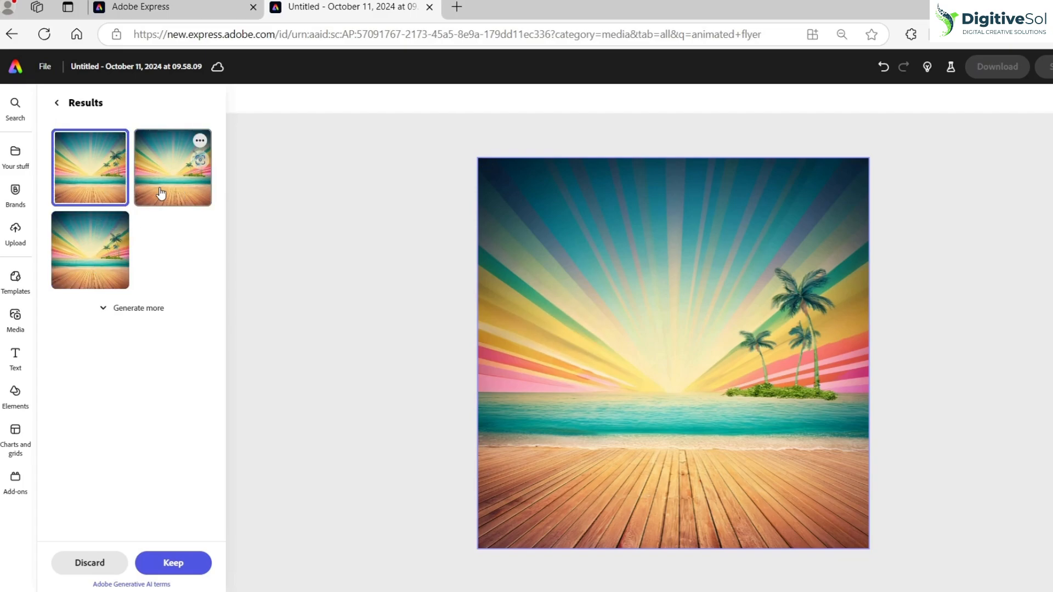
click(173, 564)
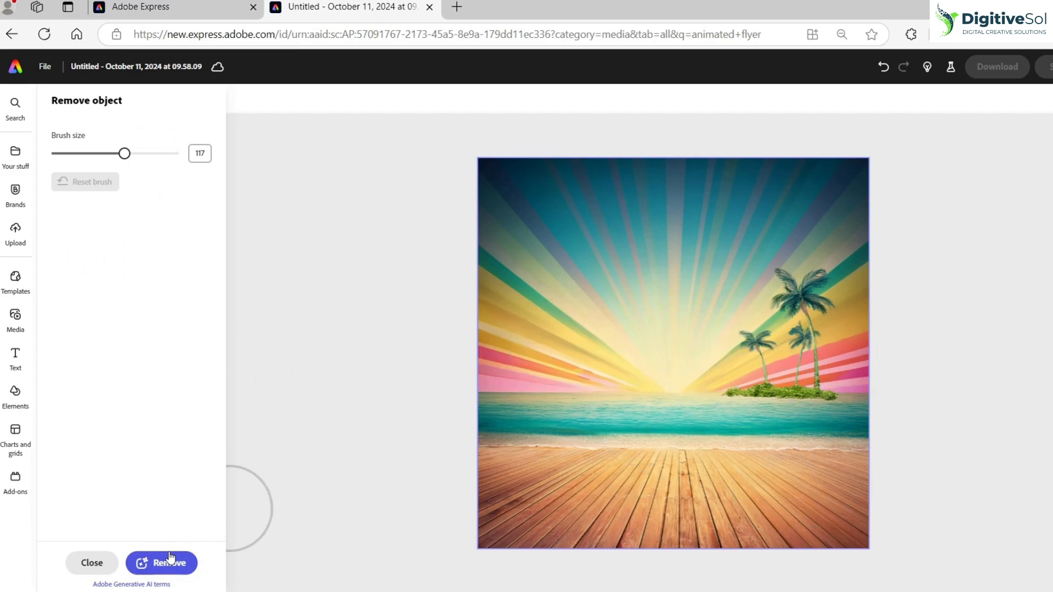
click(91, 563)
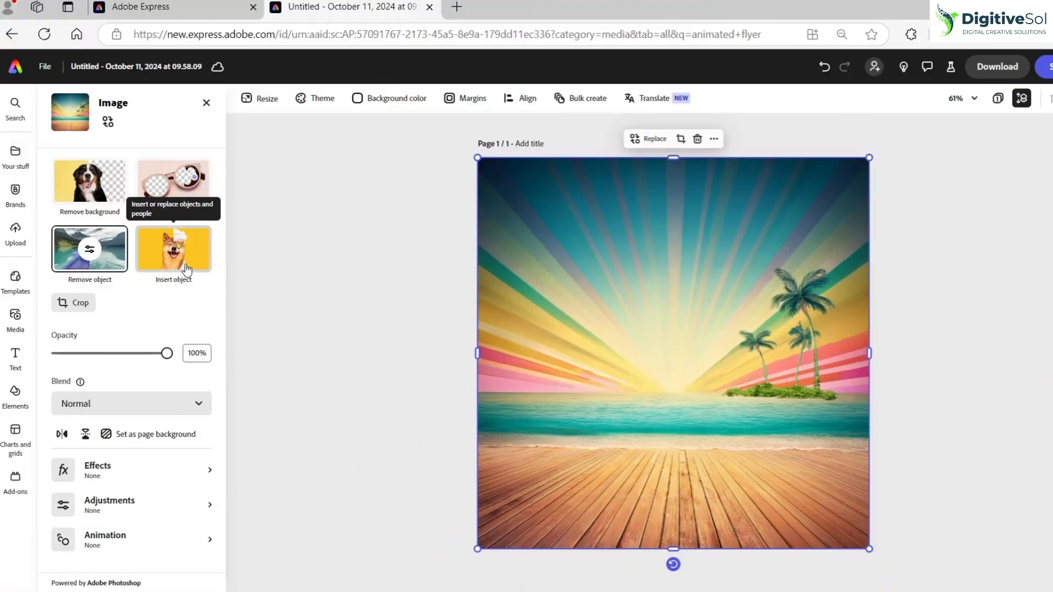
- Brush an area at size 63 on the horizon opposite the palm island and generate a "White Ship" there with Insert object
click(177, 262)
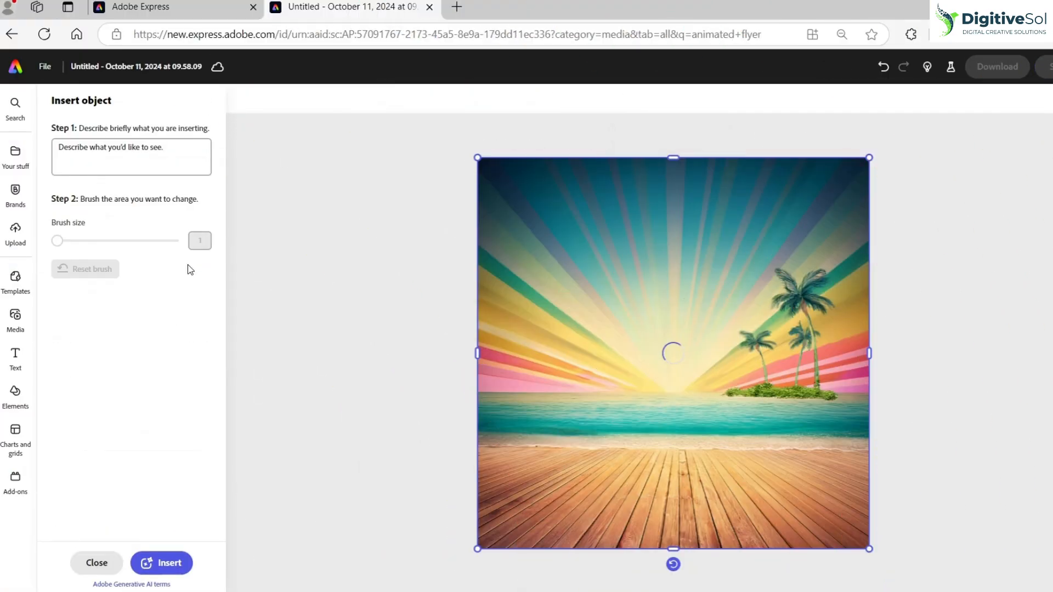
drag(125, 240, 93, 241)
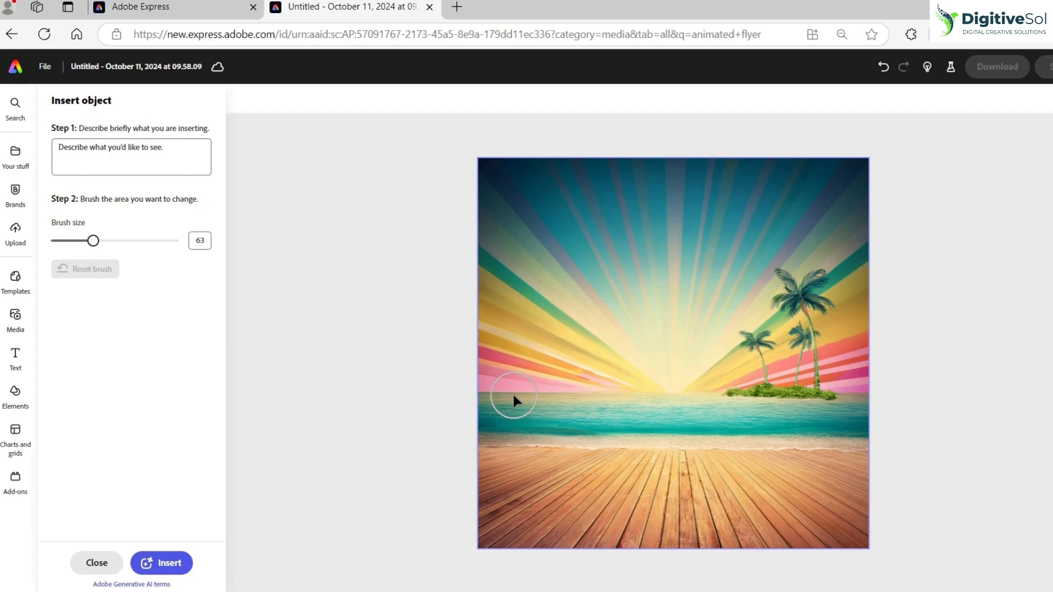
drag(515, 398, 577, 394)
click(137, 160)
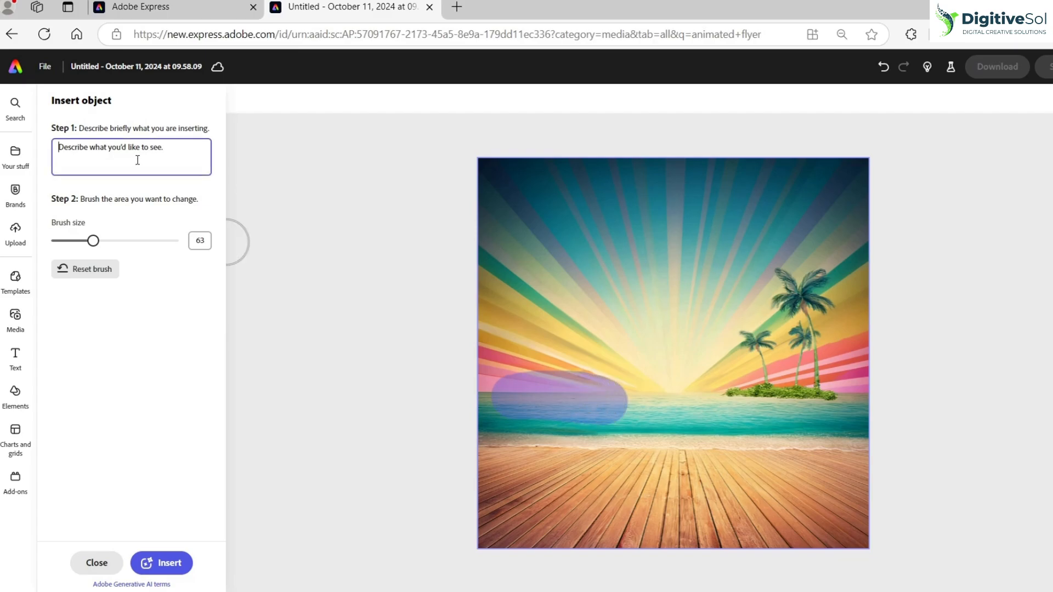
text(White Ship)
click(137, 559)
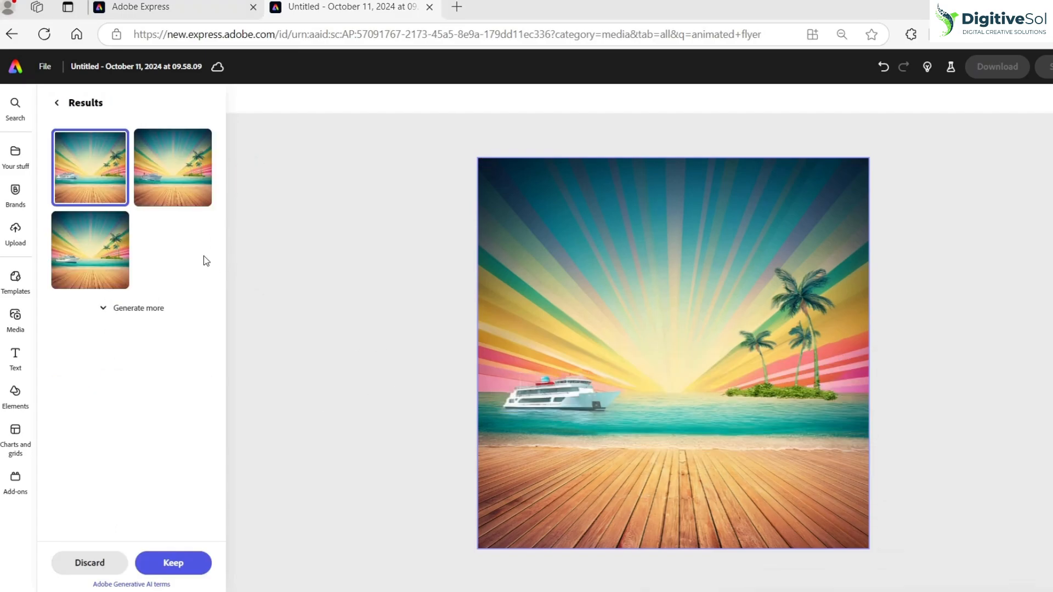
- Compare the generated ships, keep the third version with the yellow funnel and finish editing the image
click(186, 192)
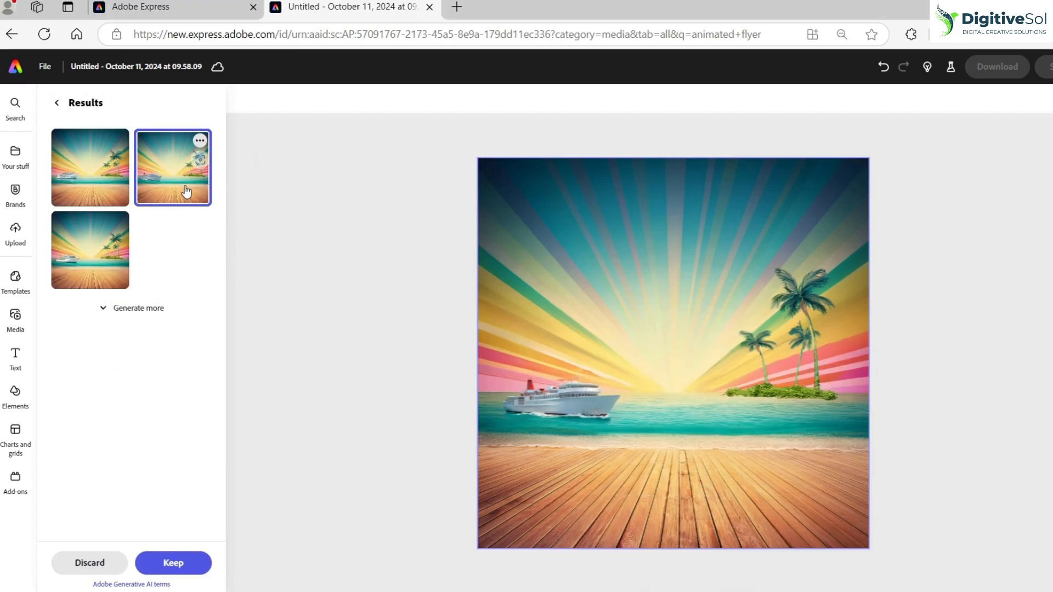
click(98, 274)
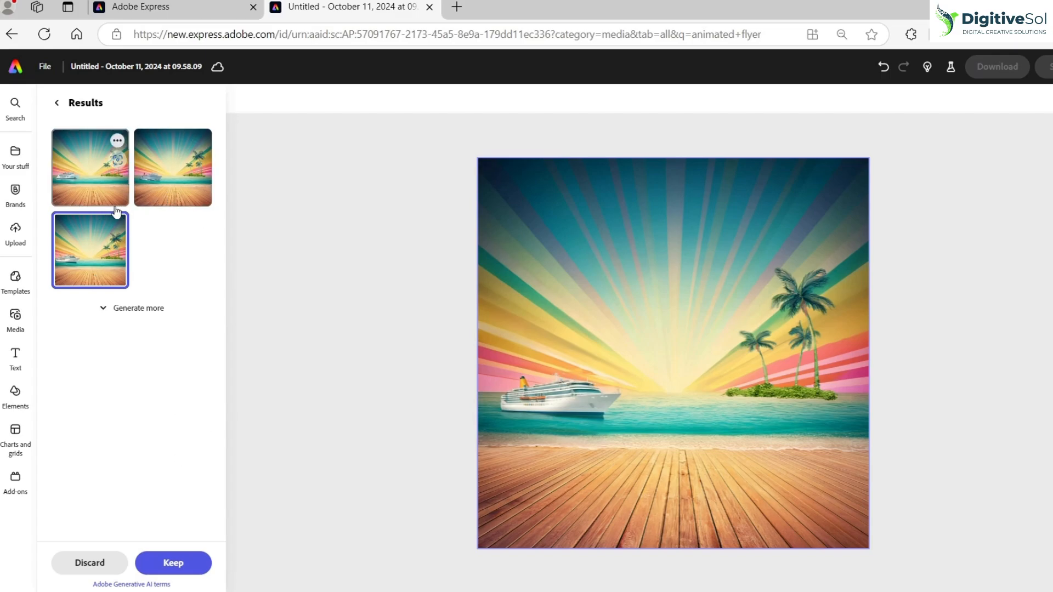
click(173, 563)
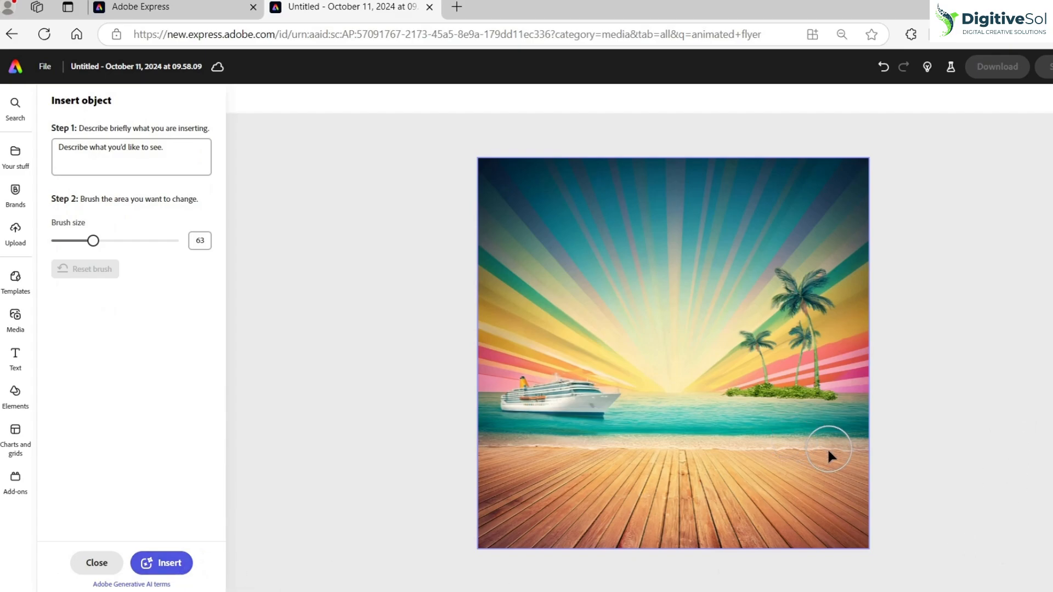
click(96, 562)
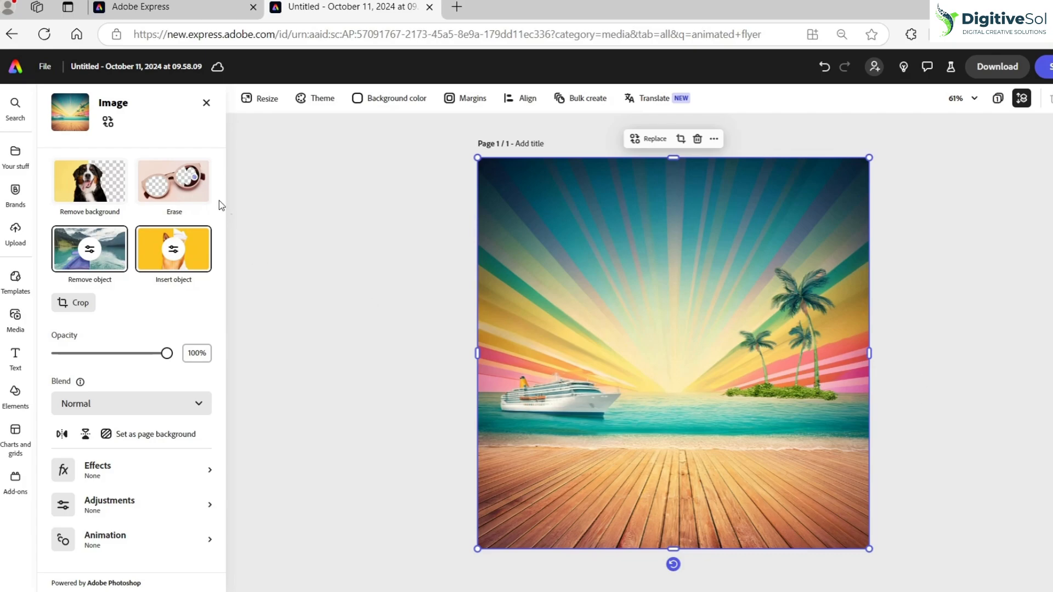
click(203, 107)
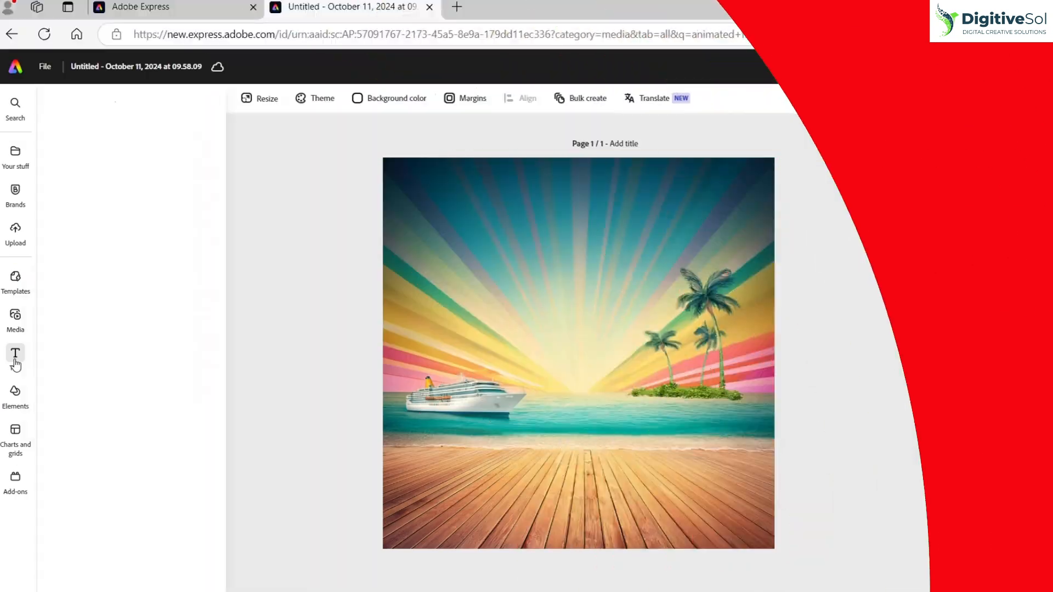
- Add a new text box over the beach image
click(15, 356)
click(130, 138)
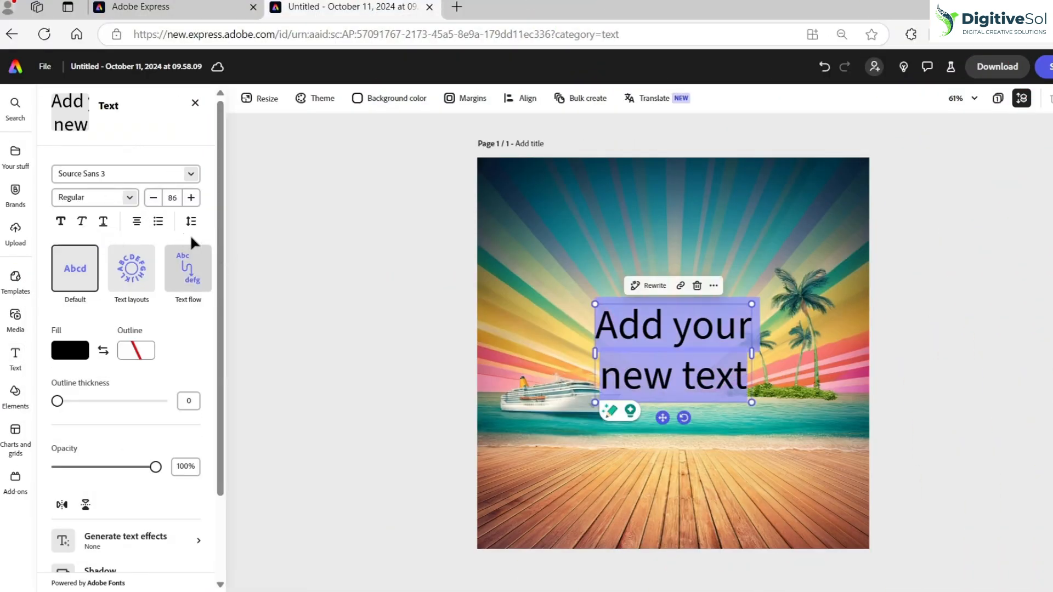
click(107, 201)
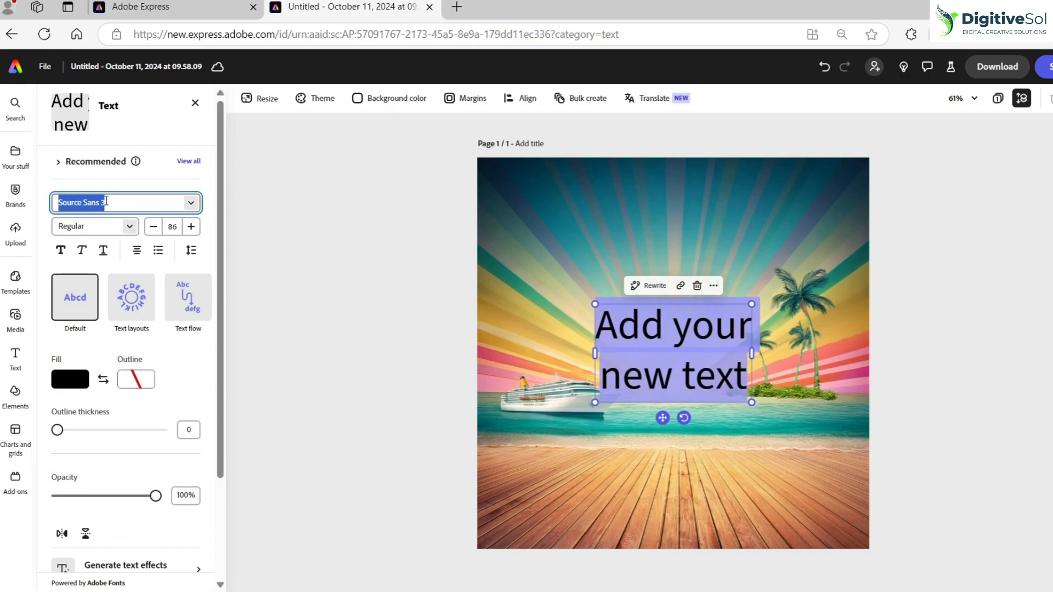
text(ADOBE EXP)
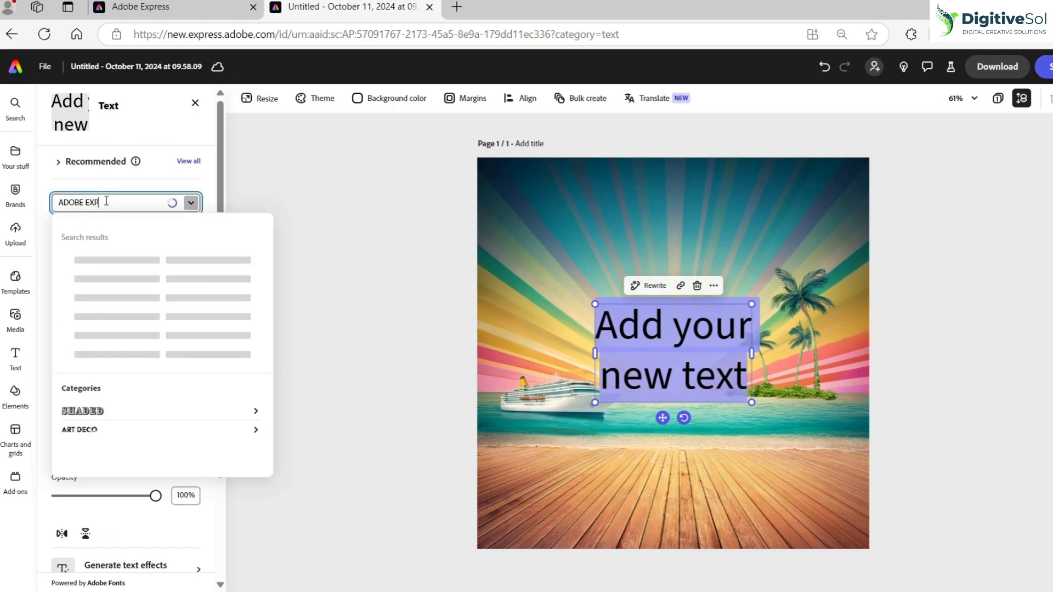
click(90, 158)
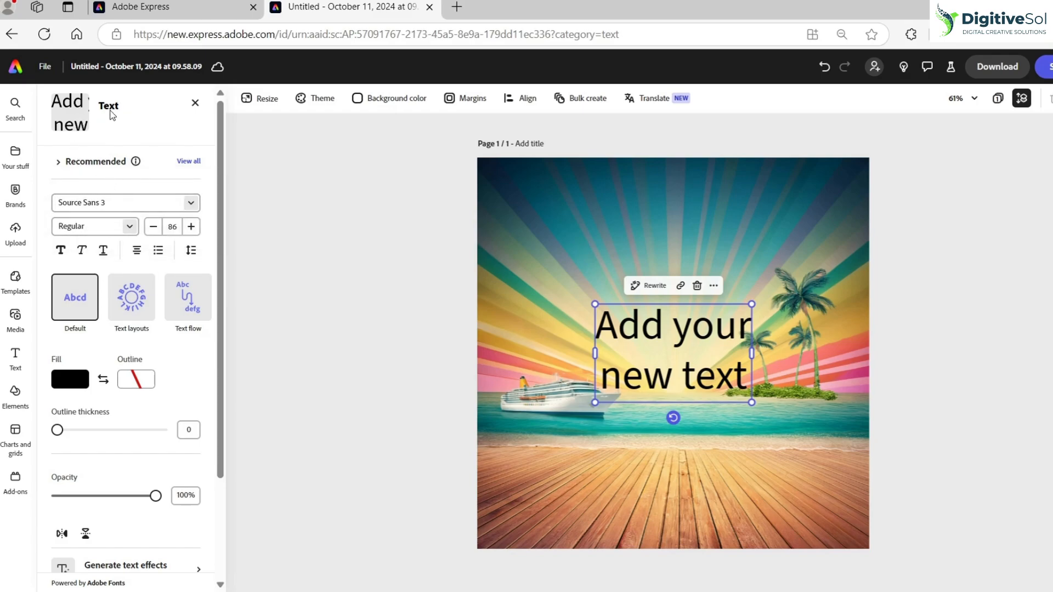
- Replace the placeholder text on the page with "ADOBE EXPRESS"
scroll(132, 186, down, 3)
double_click(629, 337)
text(ADOBE EXPR)
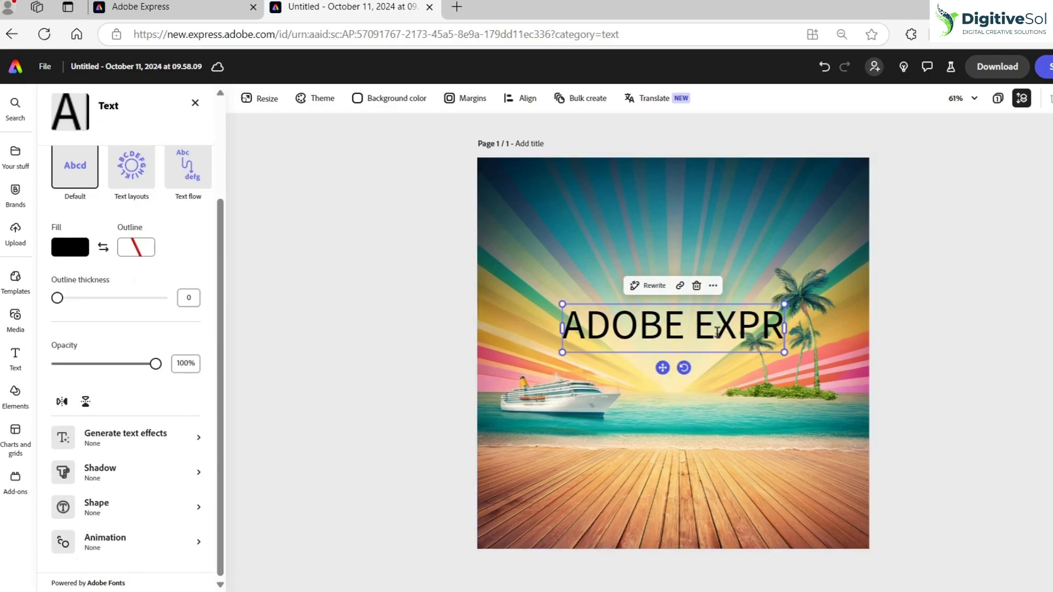
text(ESS)
- Start a generated text effect for the whole heading, using the Alfarn font and the Tight fit
key(ctrl+a)
scroll(219, 216, up, 3)
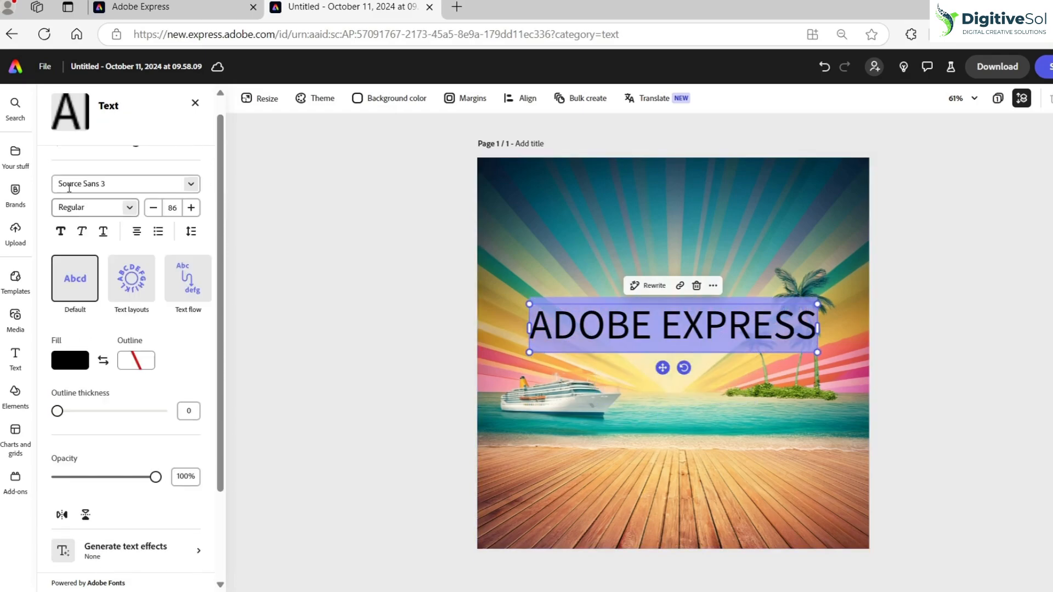
scroll(224, 303, down, 2)
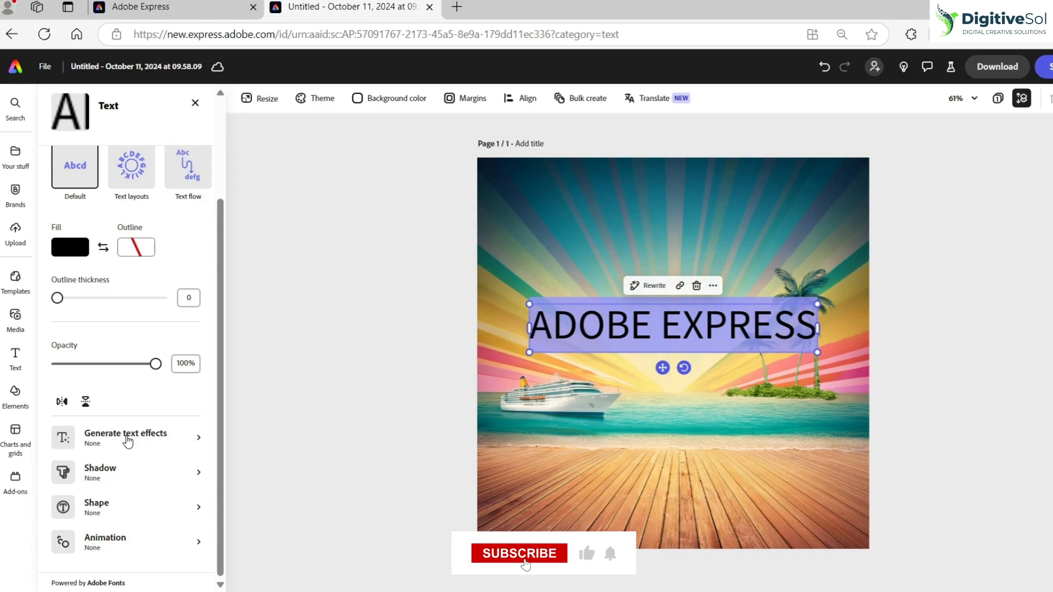
click(128, 441)
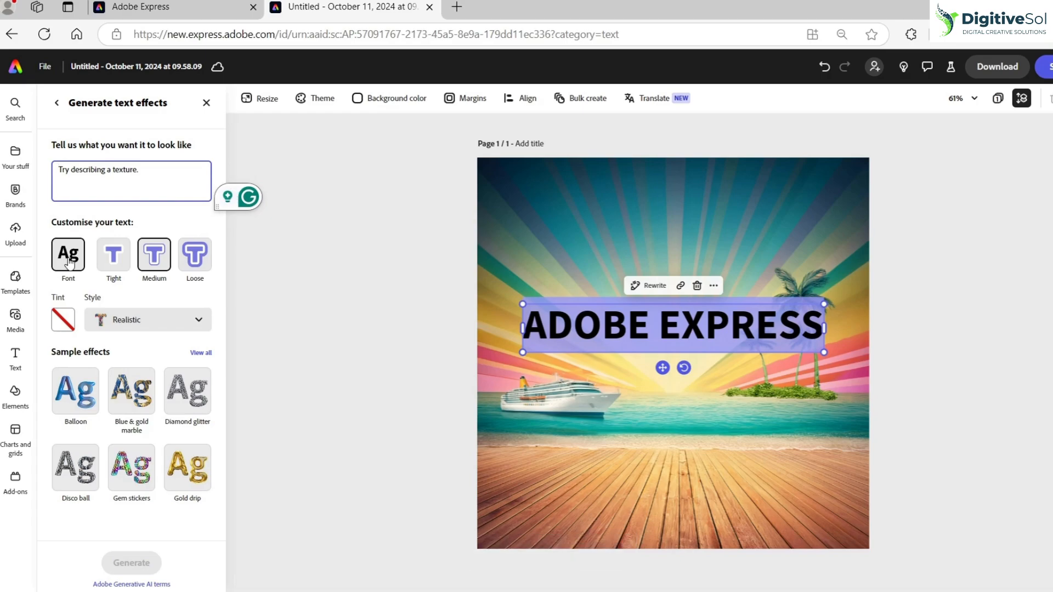
click(69, 264)
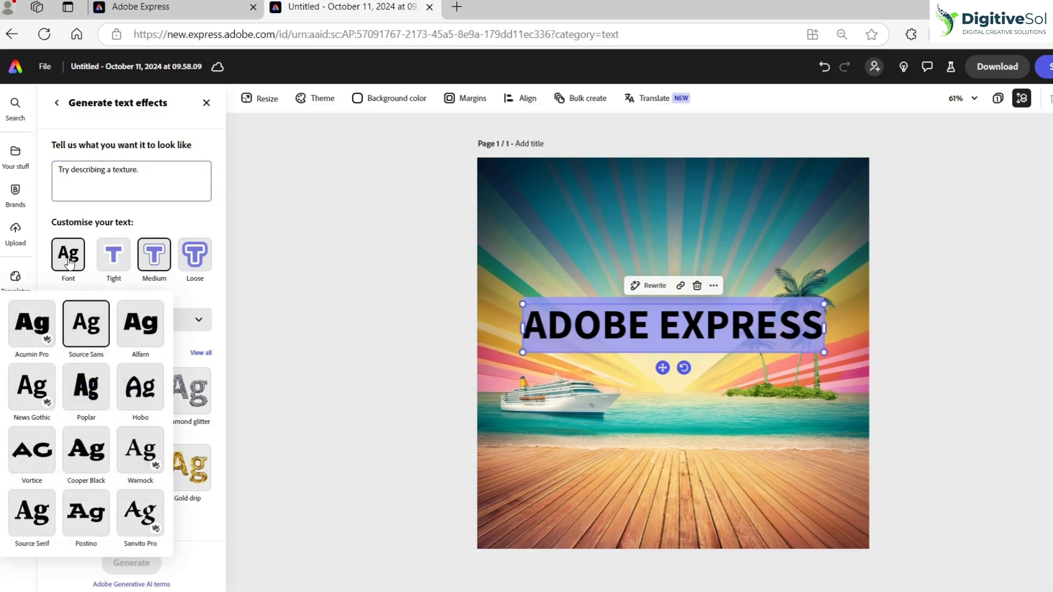
click(138, 333)
click(204, 259)
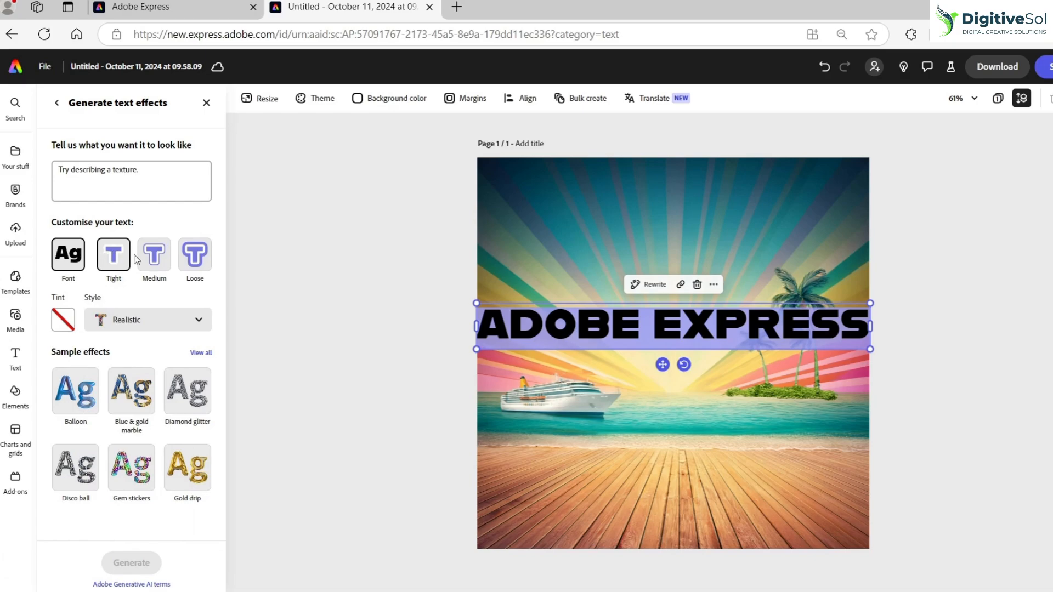
click(77, 257)
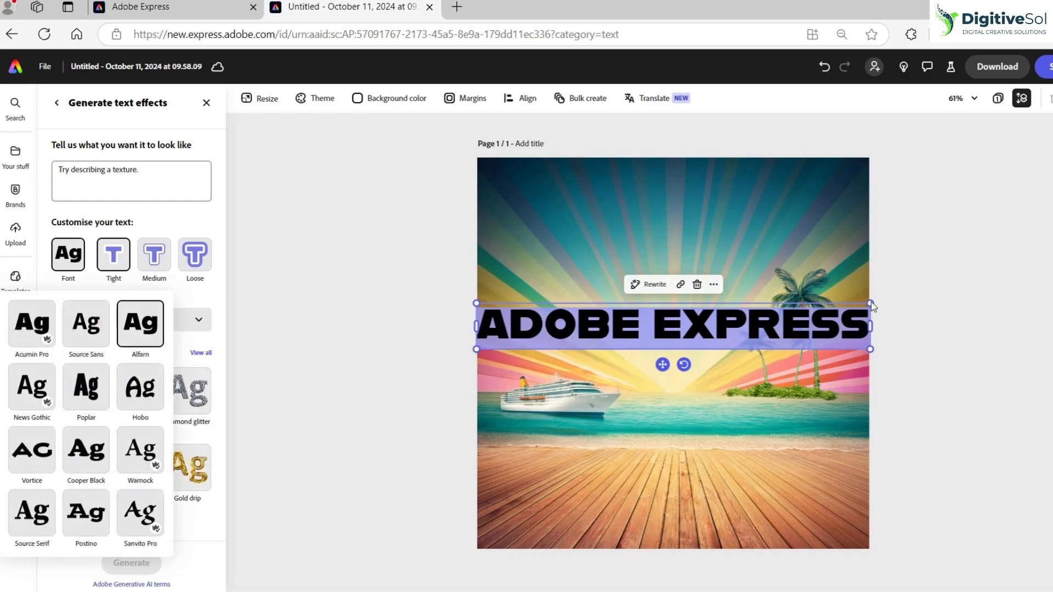
- Arrange the heading as two lines, ADOBE above EXPRESS, at size 95 in the upper-left part of the sky
click(694, 329)
key(Return)
drag(673, 334, 607, 249)
drag(709, 324, 728, 341)
drag(631, 305, 635, 299)
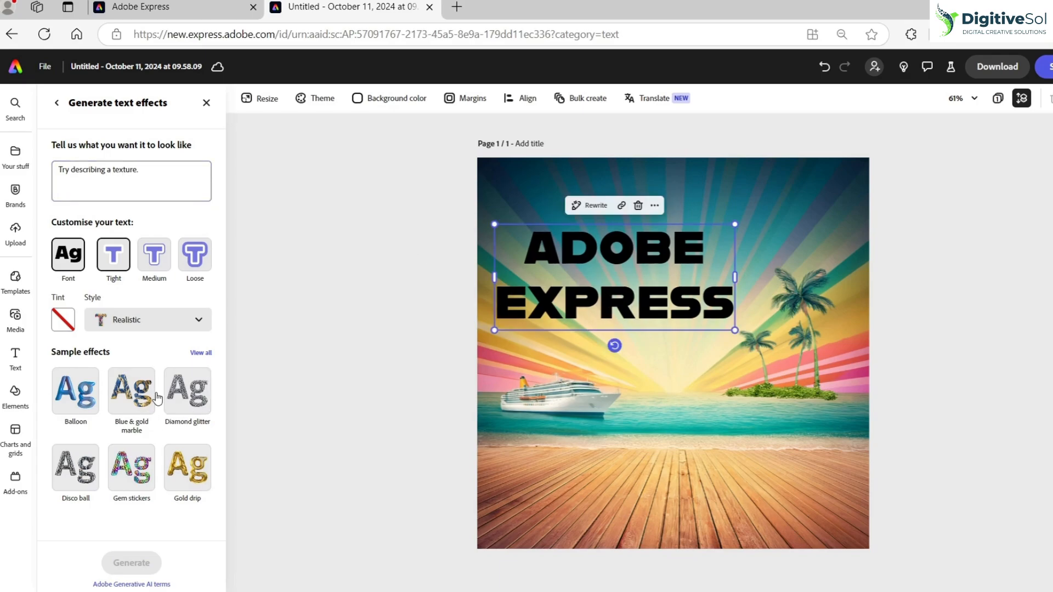
- Look through the sample effects and generate a text effect for the heading from the prompt "White Clouds"
click(201, 352)
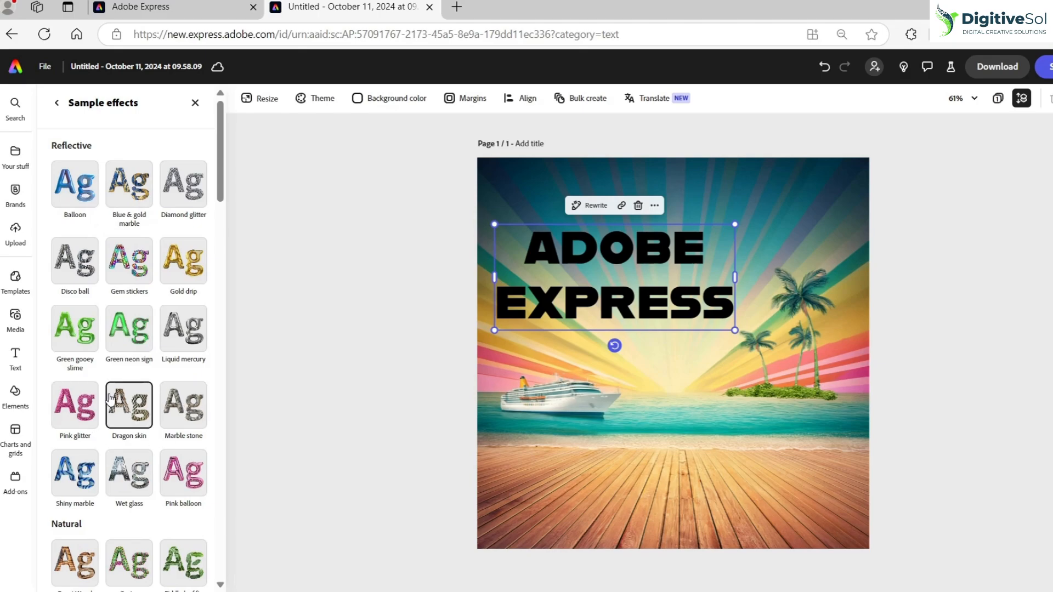
scroll(110, 398, down, 10)
scroll(132, 428, up, 10)
click(57, 103)
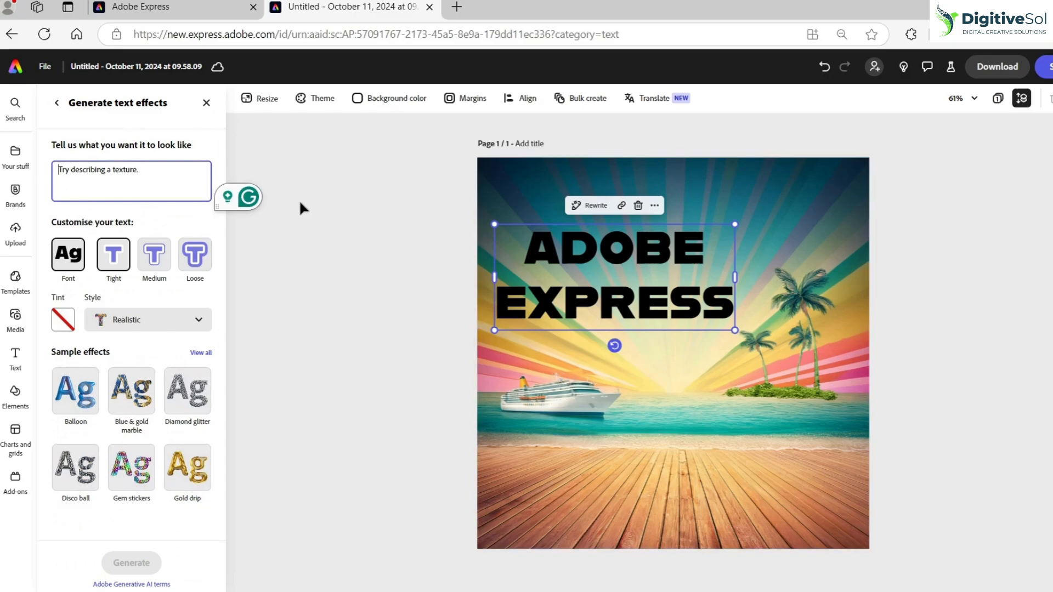
text(White)
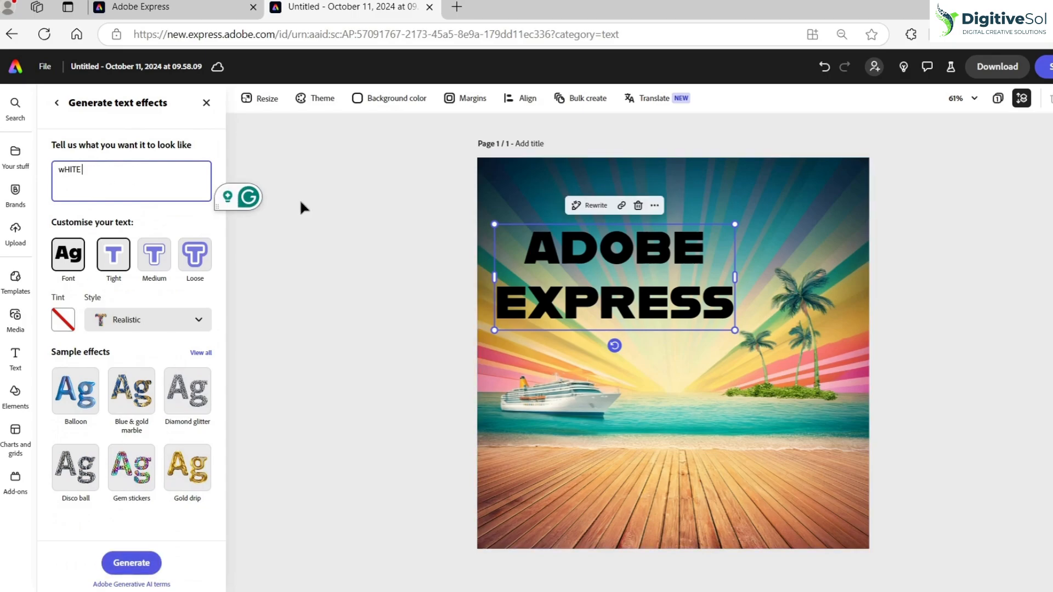
key(Caps_Lock)
text(Clouds)
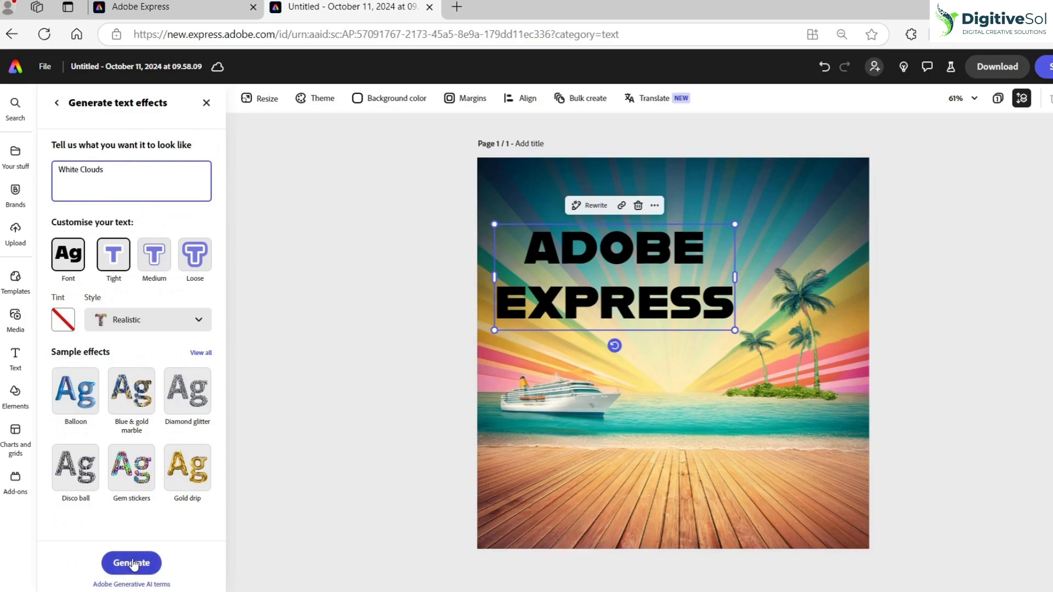
click(133, 565)
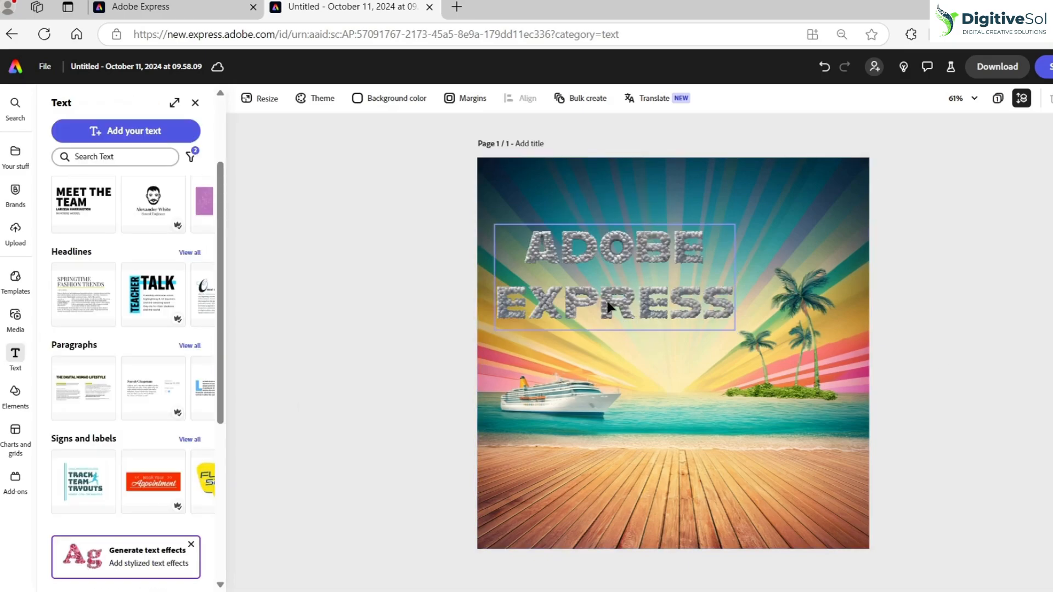
- Examine the cloud texture on the ADOBE EXPRESS lettering up close and against the whole design
scroll(561, 263, up, 2)
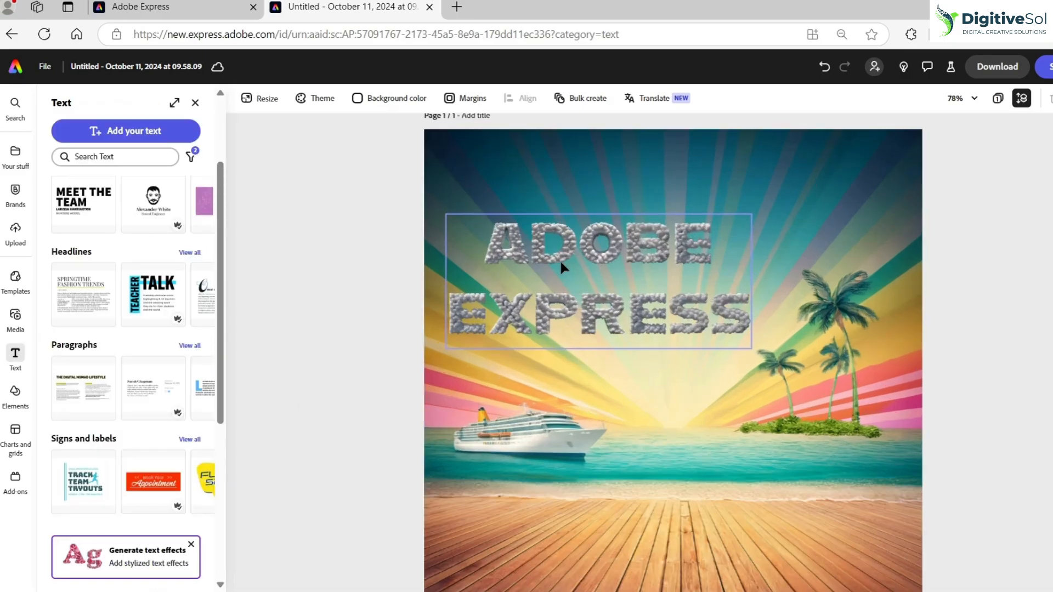
scroll(561, 262, up, 3)
click(568, 351)
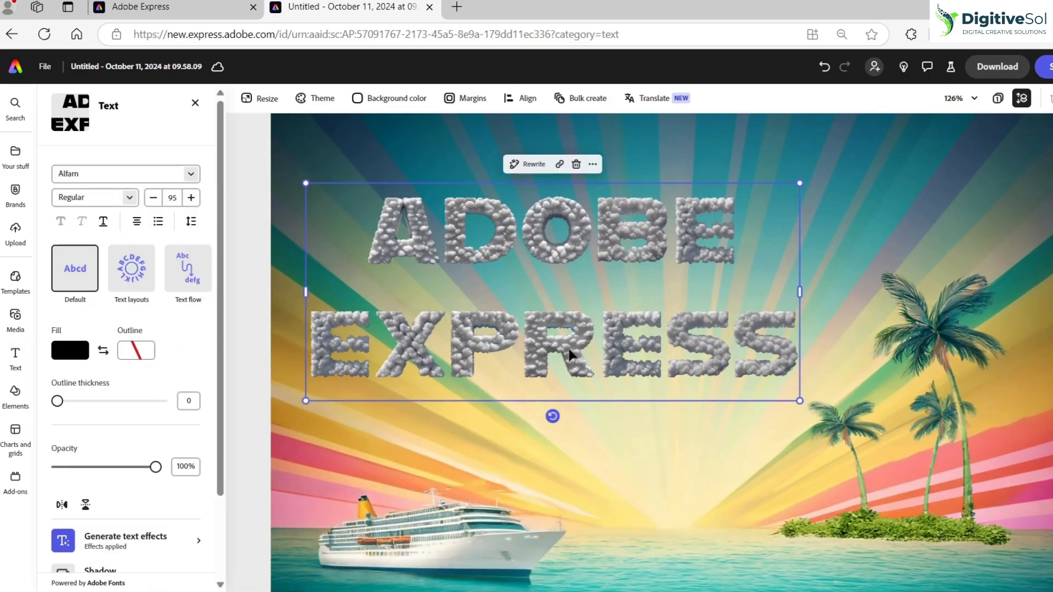
scroll(524, 275, up, 3)
scroll(571, 305, down, 5)
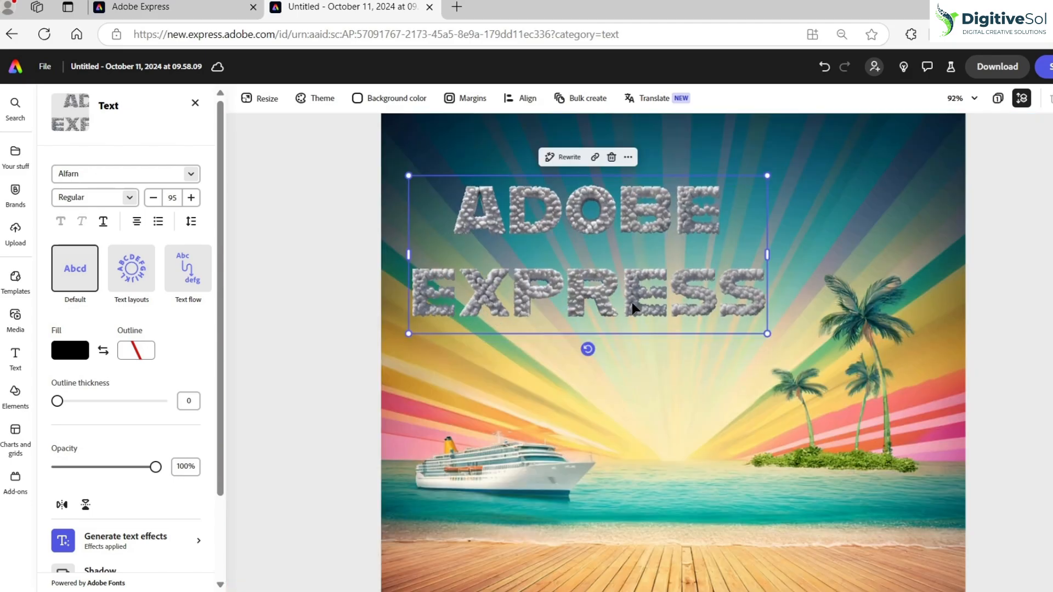
scroll(625, 299, down, 2)
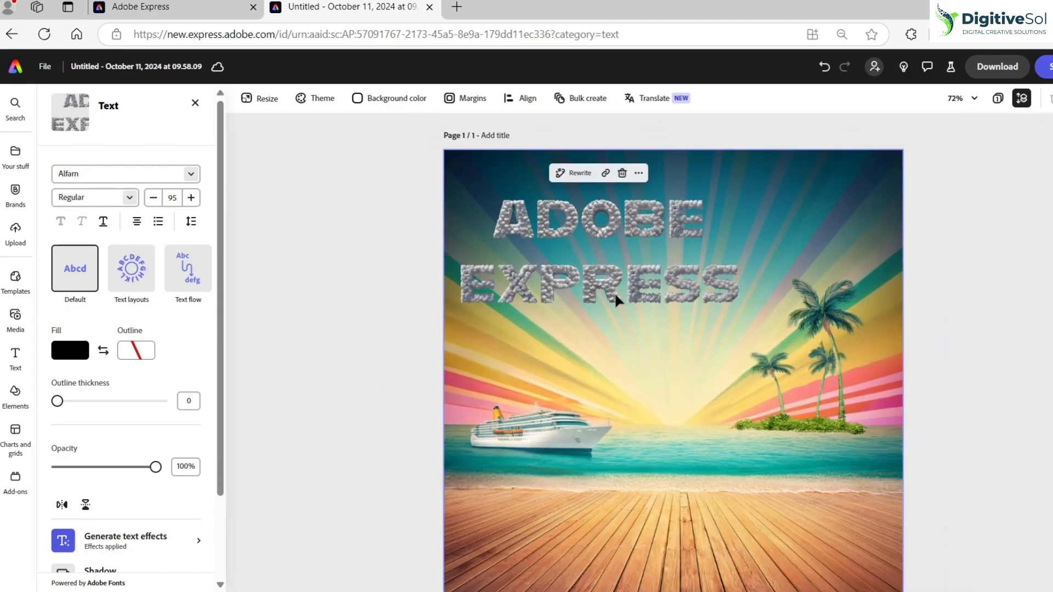
click(941, 389)
click(693, 295)
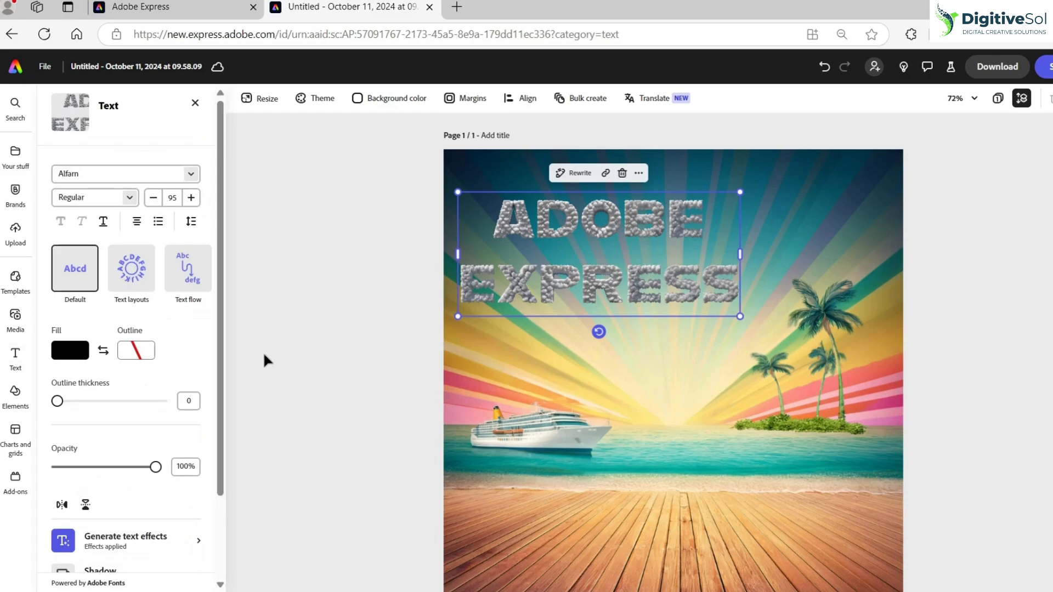
- Undo the cloud text effect and apply the Gold drip sample effect to the ADOBE EXPRESS heading
key(ctrl+z)
scroll(170, 476, down, 2)
click(162, 450)
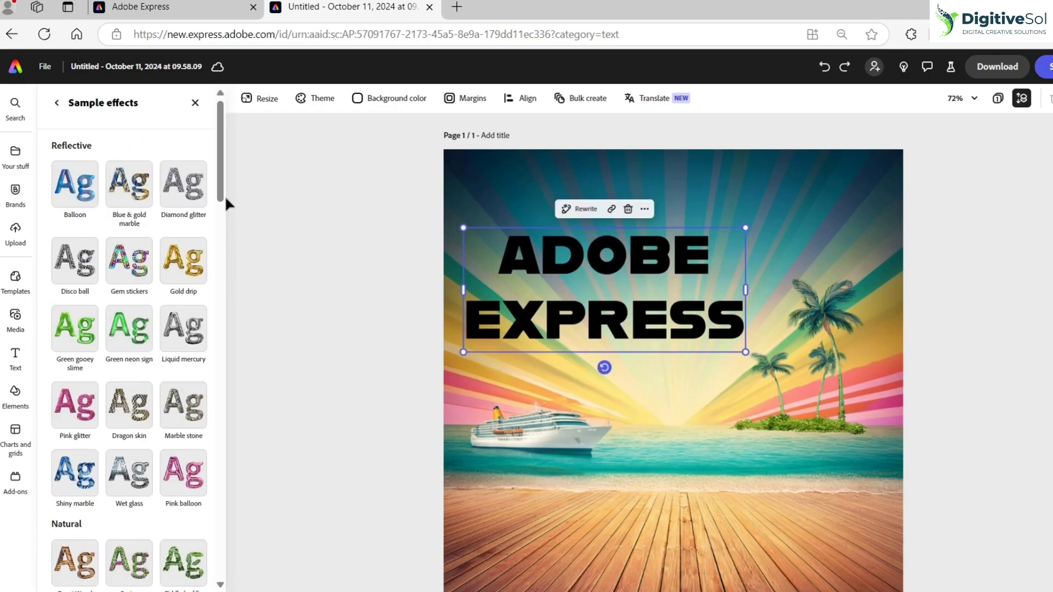
scroll(224, 198, down, 3)
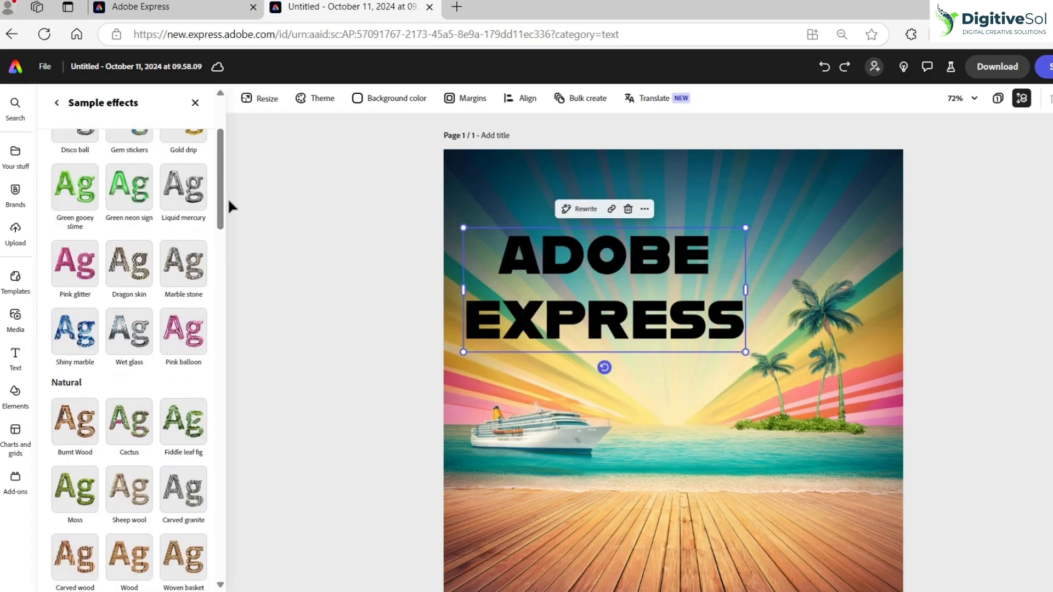
scroll(226, 181, up, 2)
click(181, 256)
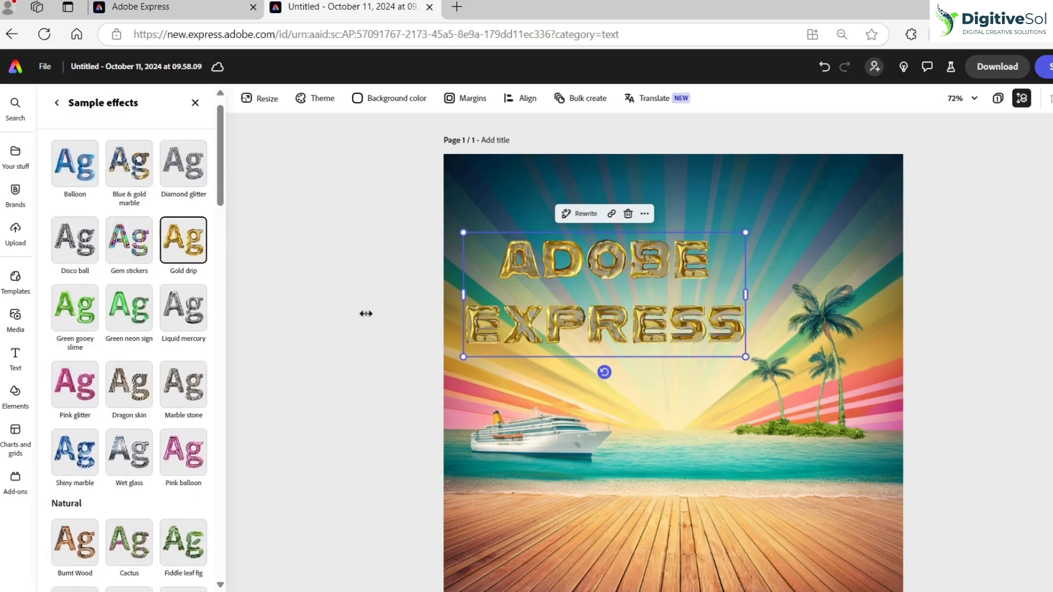
- Inspect the gold lettering up close, then scale the heading down to size 50 in the page's upper-left corner
click(344, 315)
click(568, 268)
scroll(580, 242, up, 5)
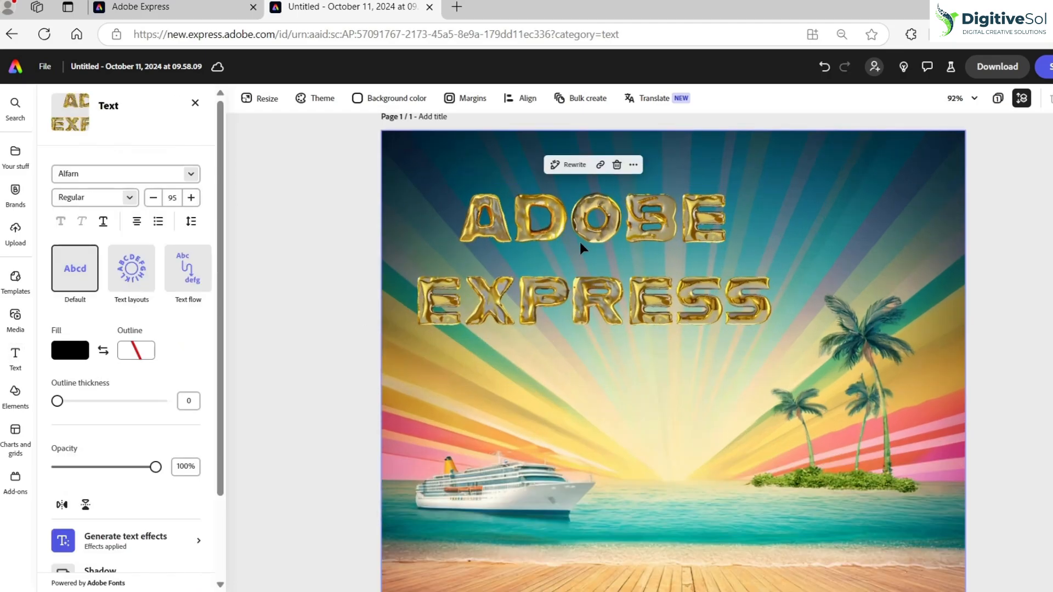
scroll(581, 242, up, 2)
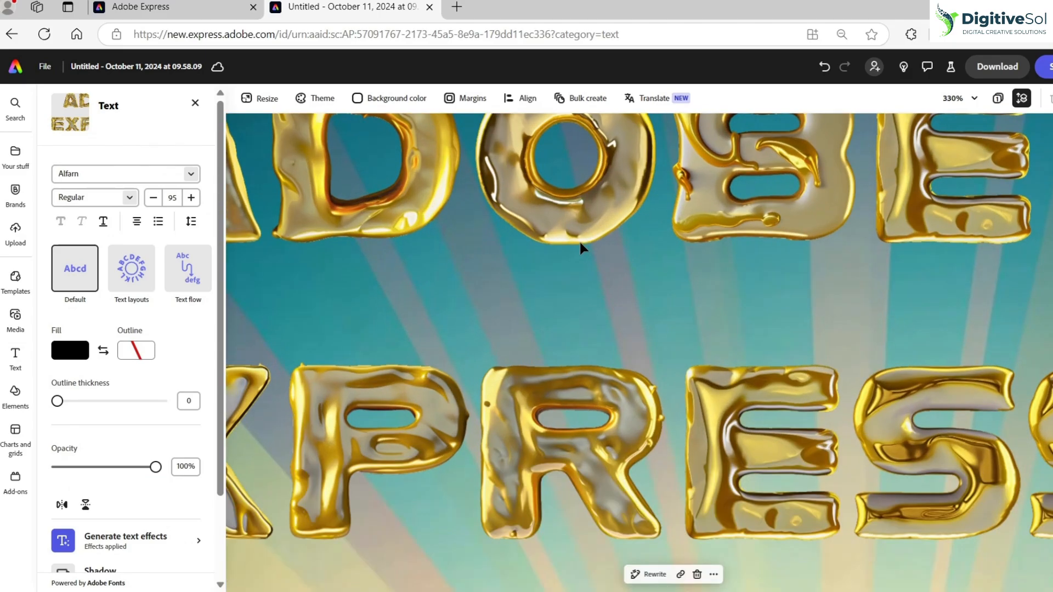
scroll(580, 241, down, 6)
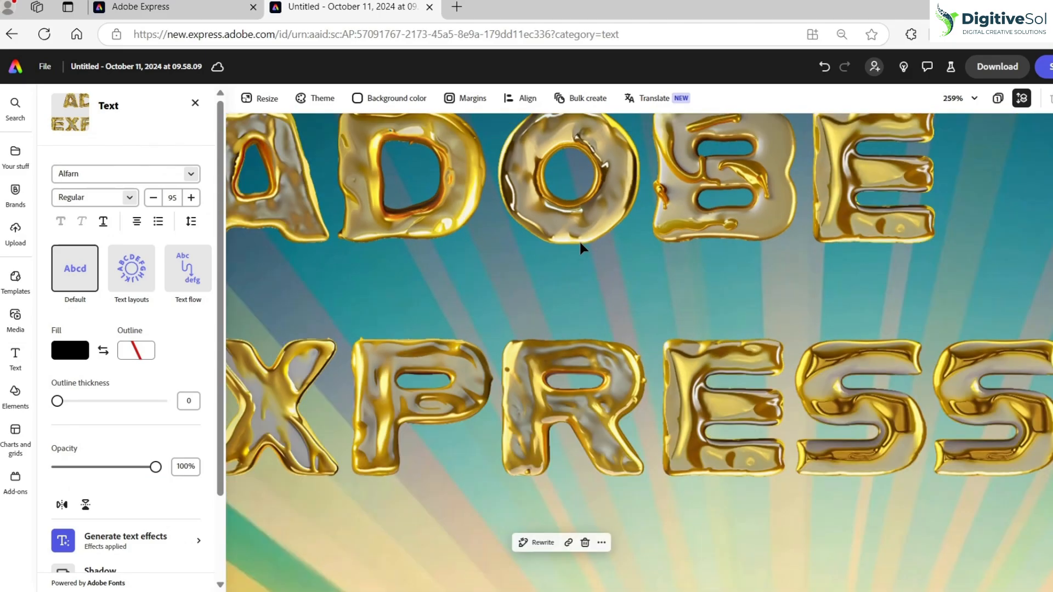
drag(580, 242, 564, 216)
drag(758, 317, 586, 245)
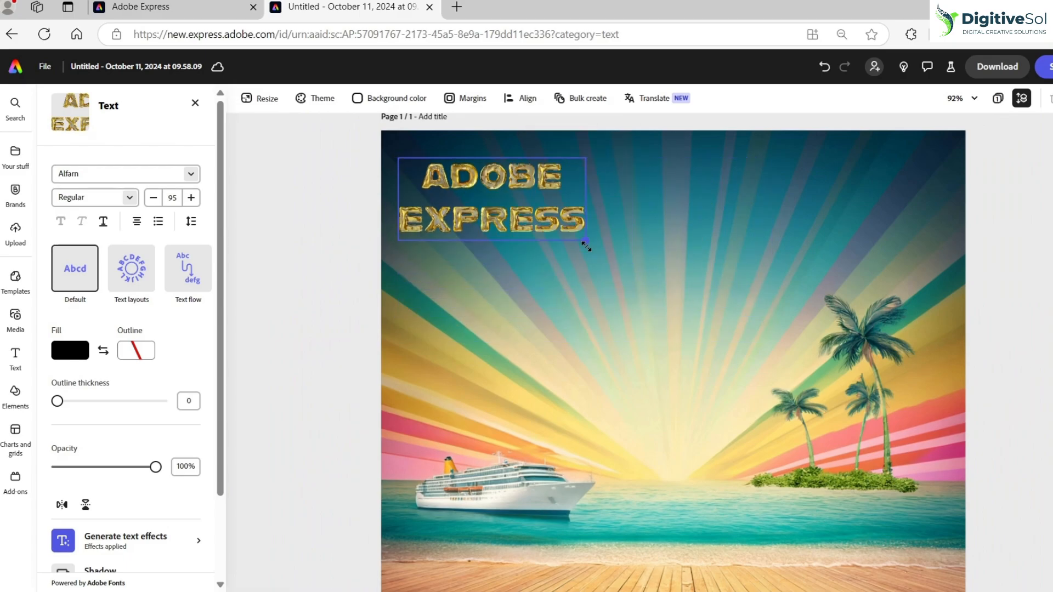
scroll(687, 360, down, 2)
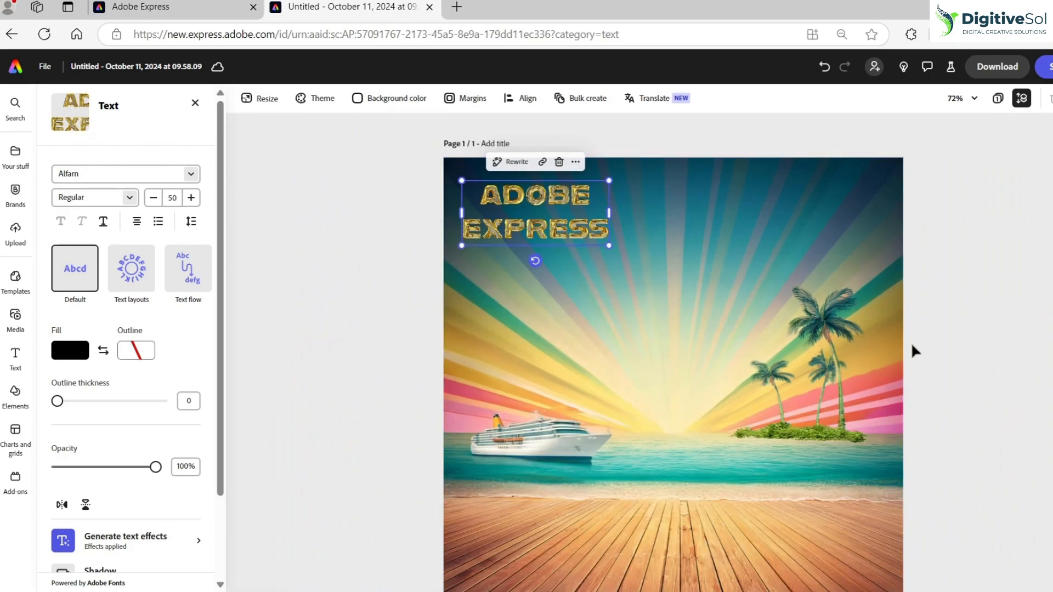
click(912, 348)
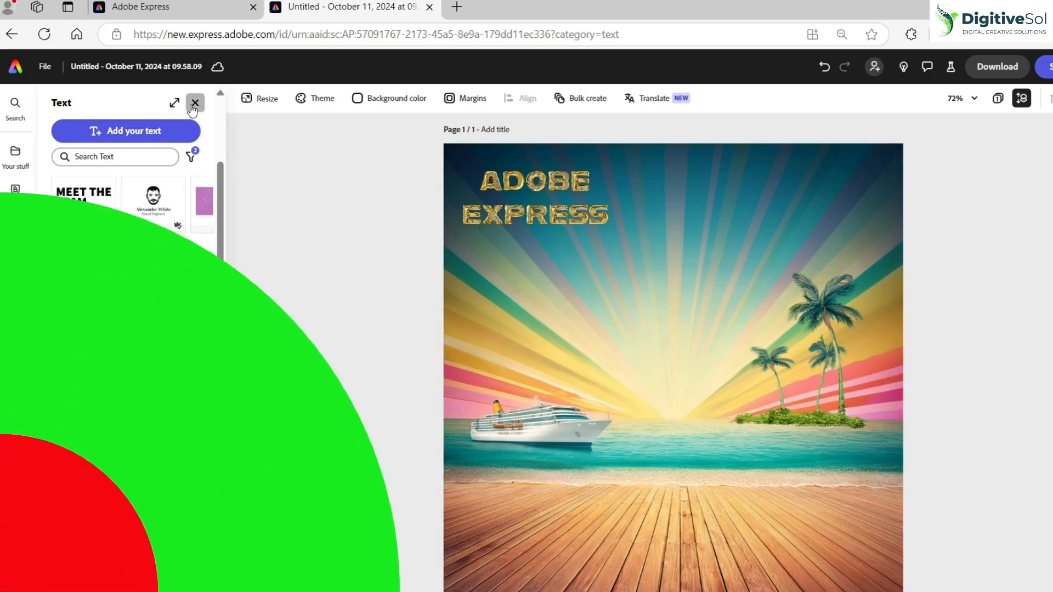
- Create an animated character video with Chen, shifted slightly right on its backdrop, from a newly recorded voice clip
click(196, 103)
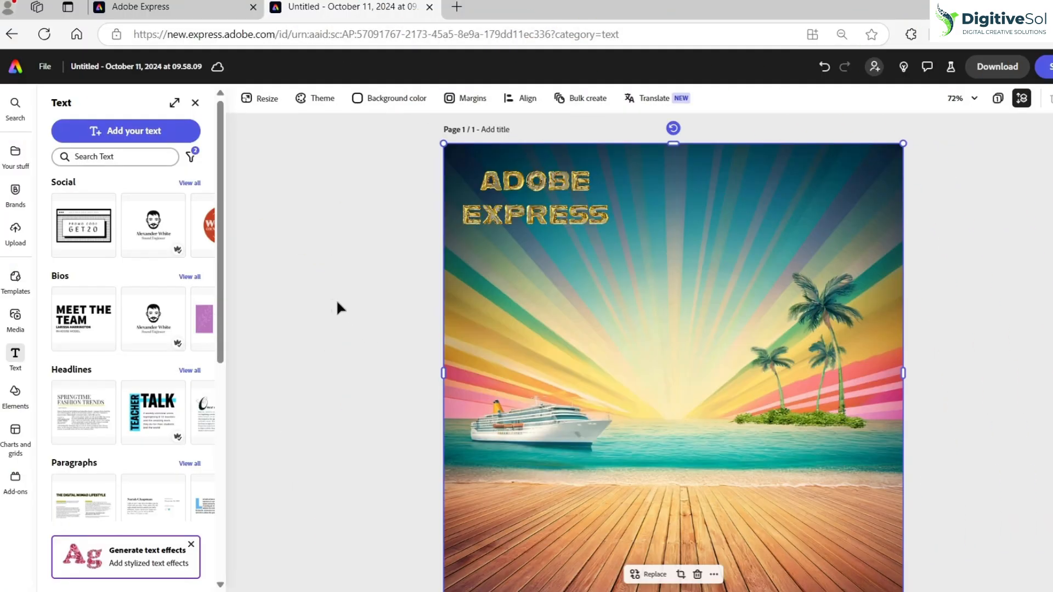
click(15, 316)
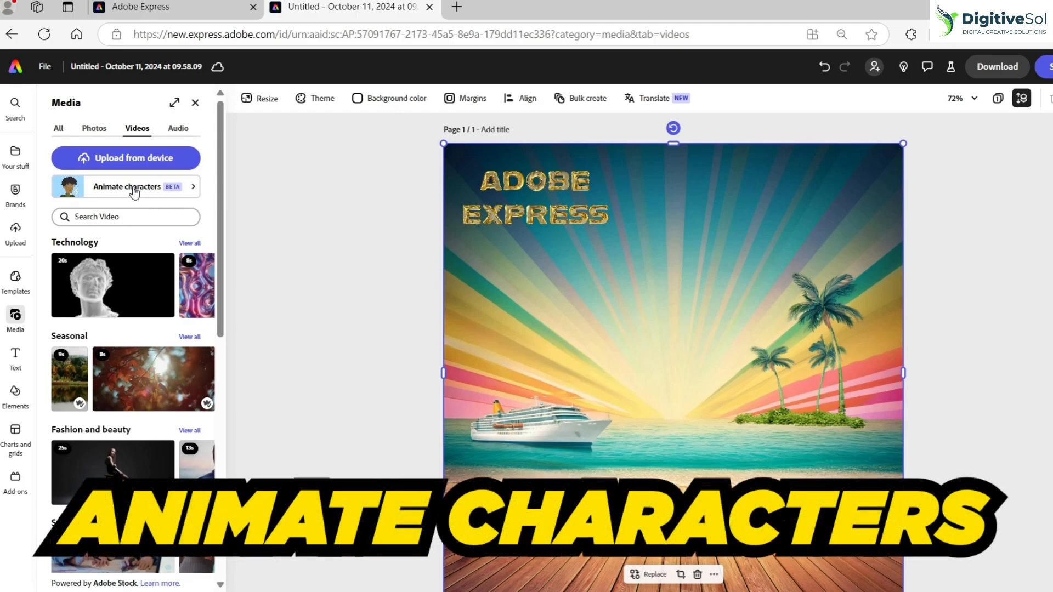
click(134, 191)
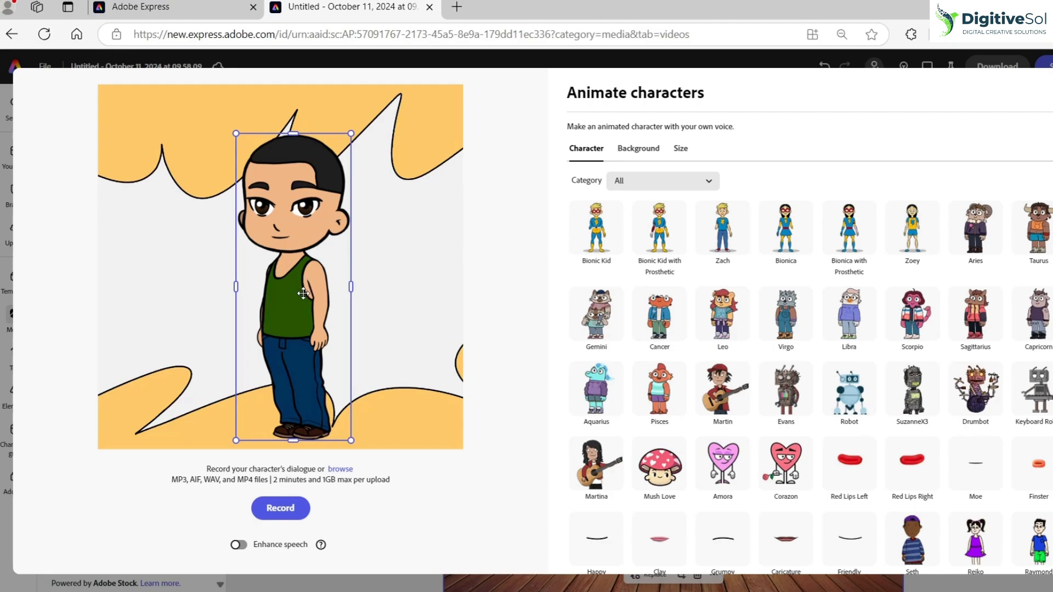
scroll(823, 349, down, 10)
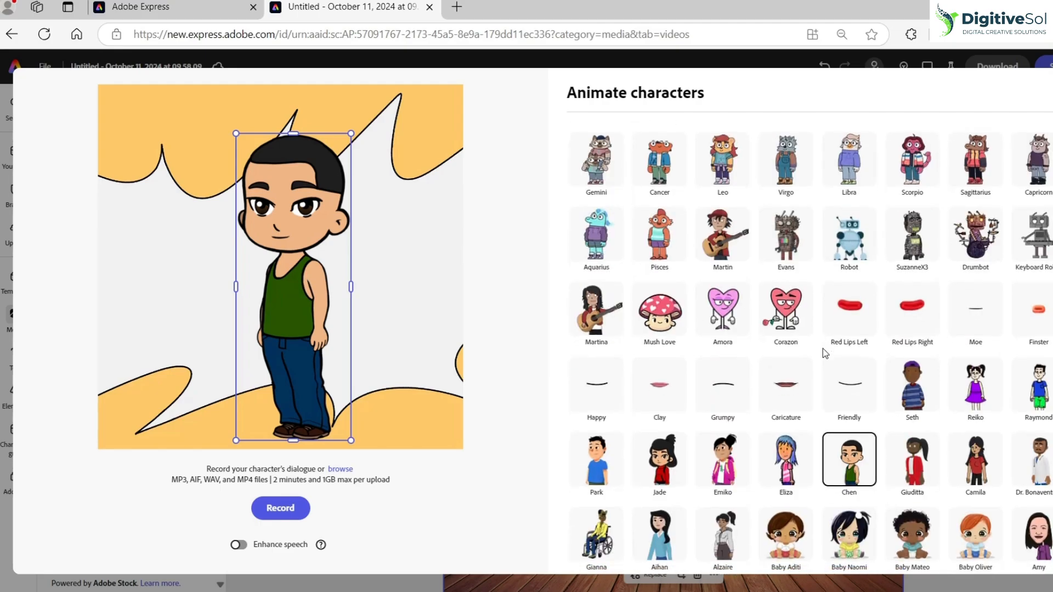
drag(294, 237, 304, 234)
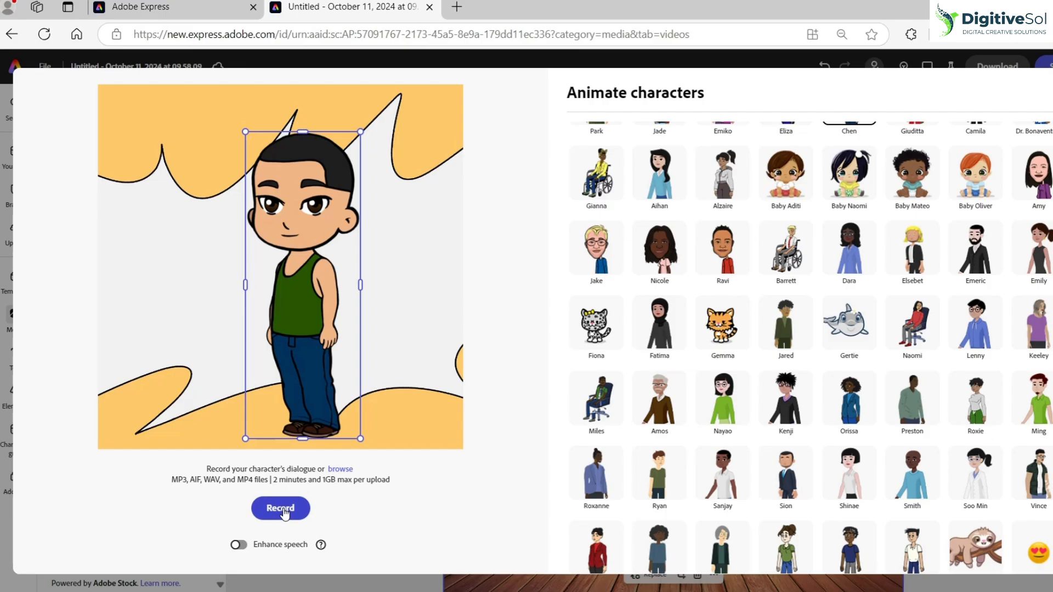
click(283, 510)
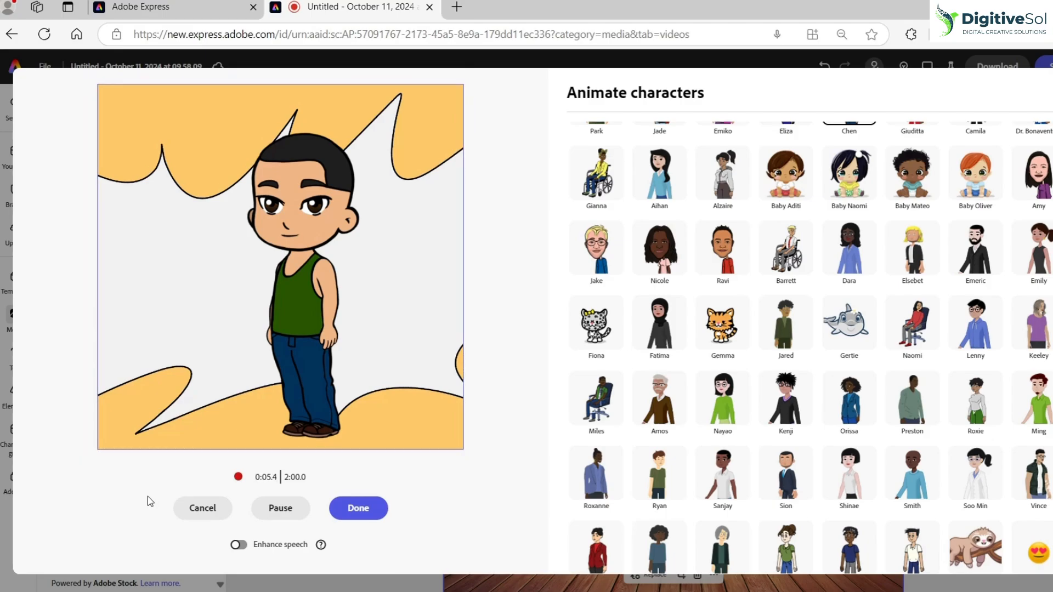
click(356, 511)
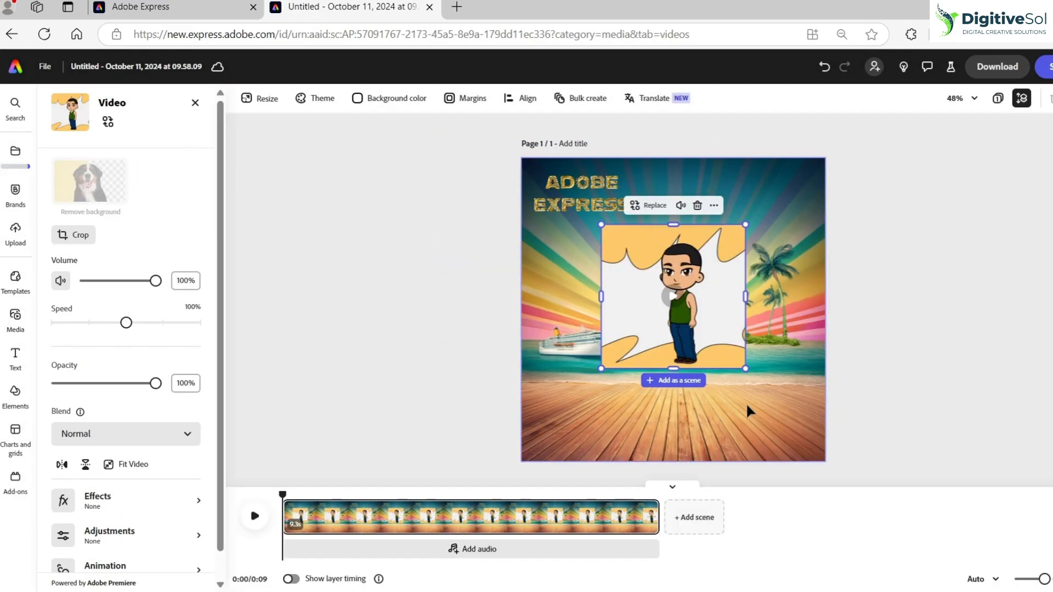
- Enlarge the character video until it nearly fills the page and play the scene
drag(747, 370, 807, 451)
click(255, 516)
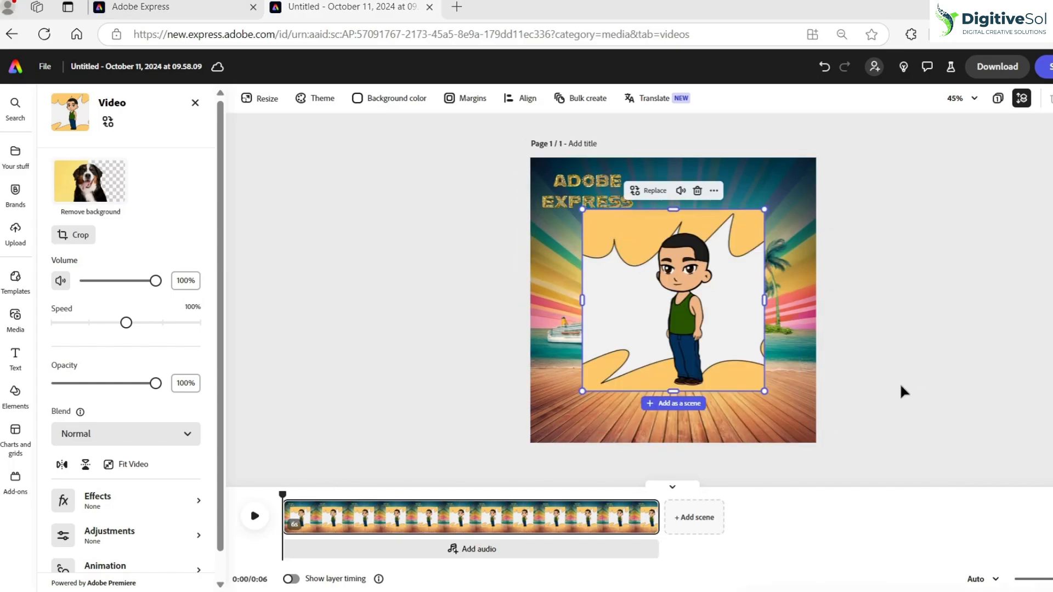
click(733, 344)
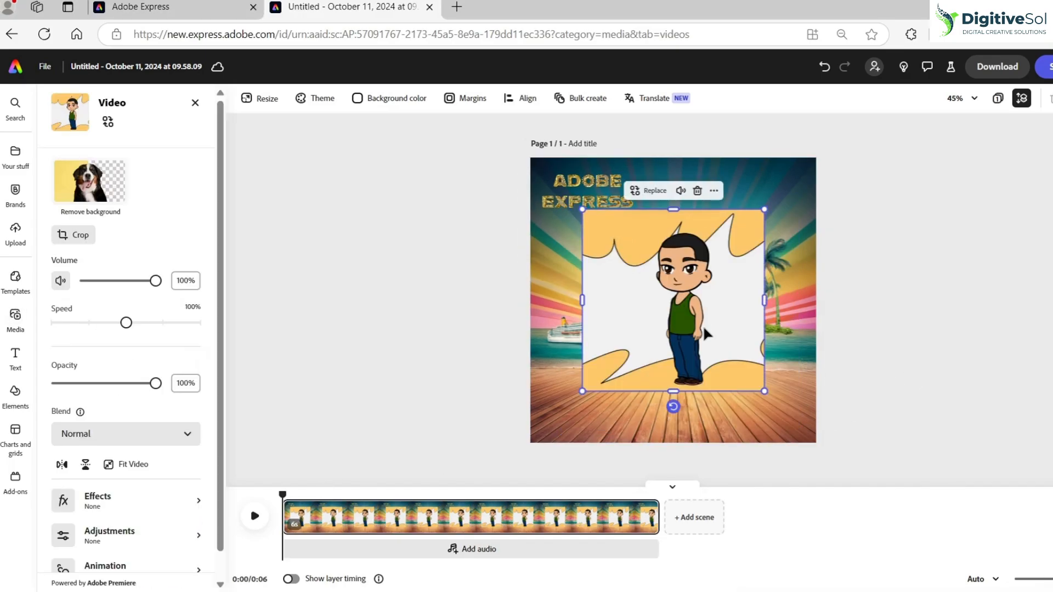
drag(766, 388, 805, 433)
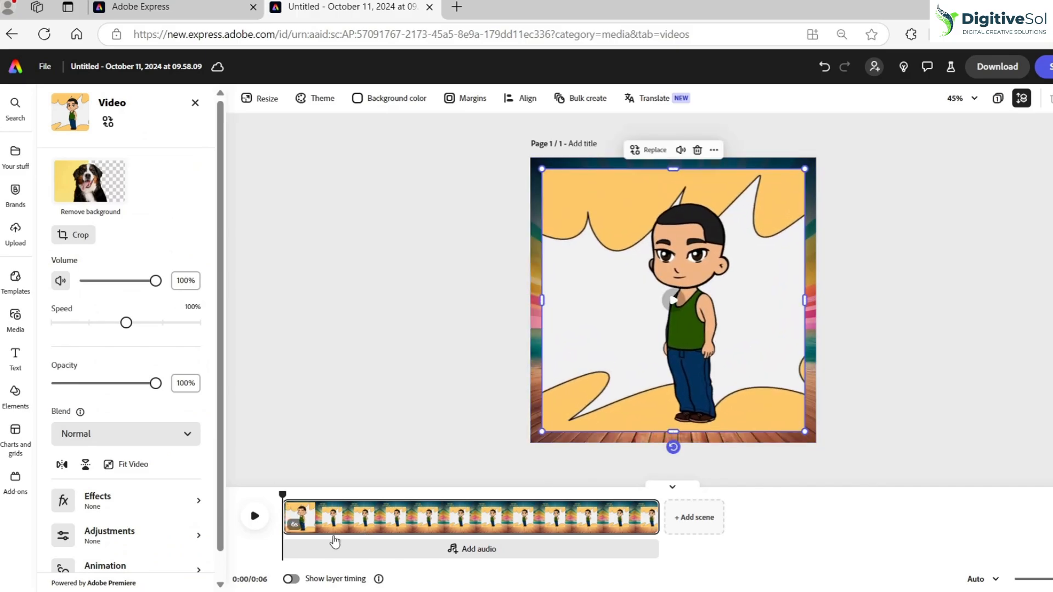
click(255, 525)
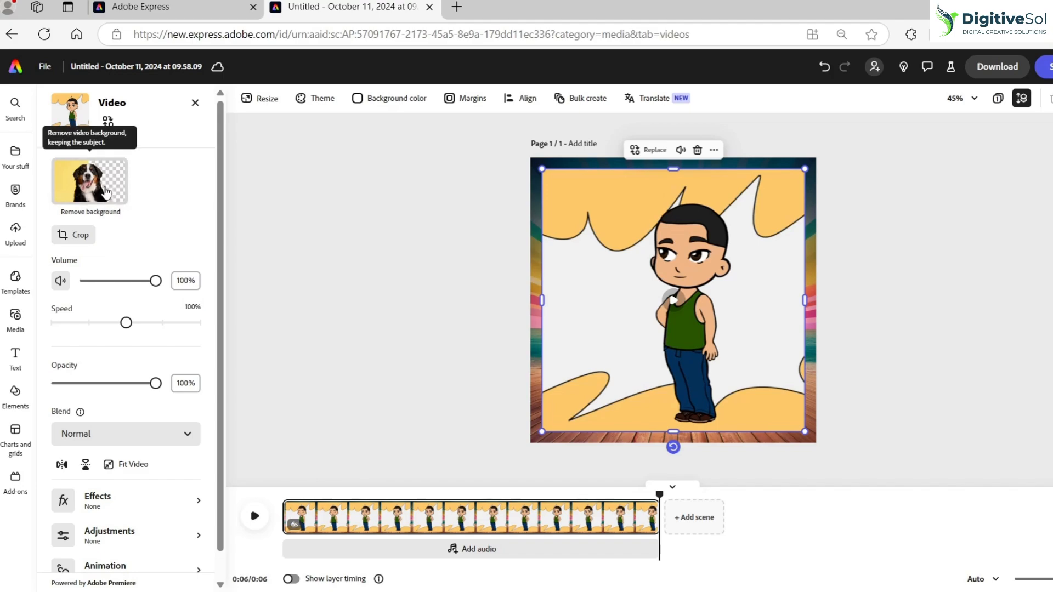
- Remove the character video's background, move the character down and left onto the wooden deck, and play the clip
click(104, 192)
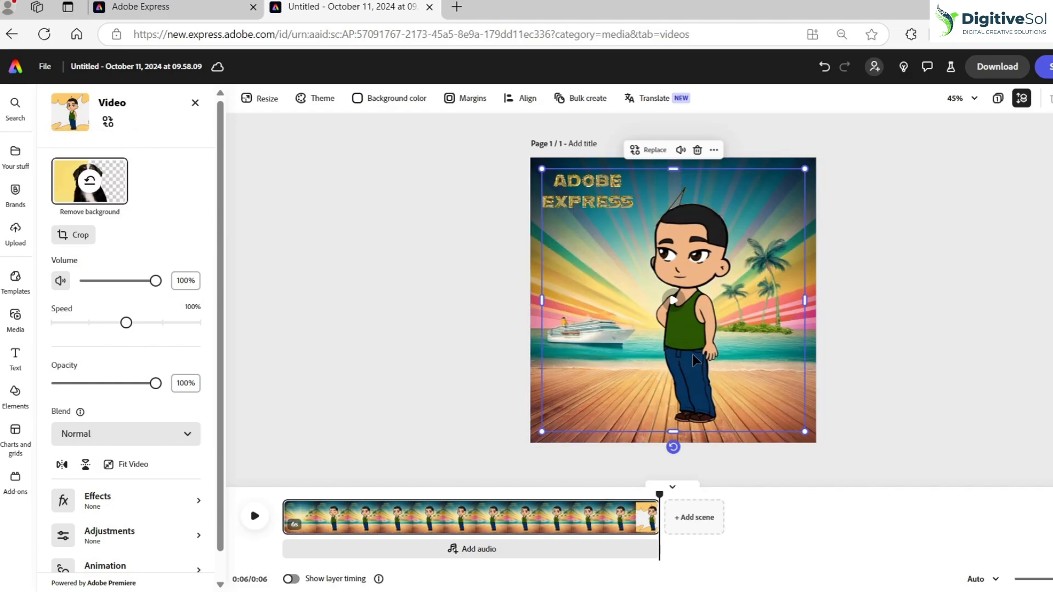
click(675, 394)
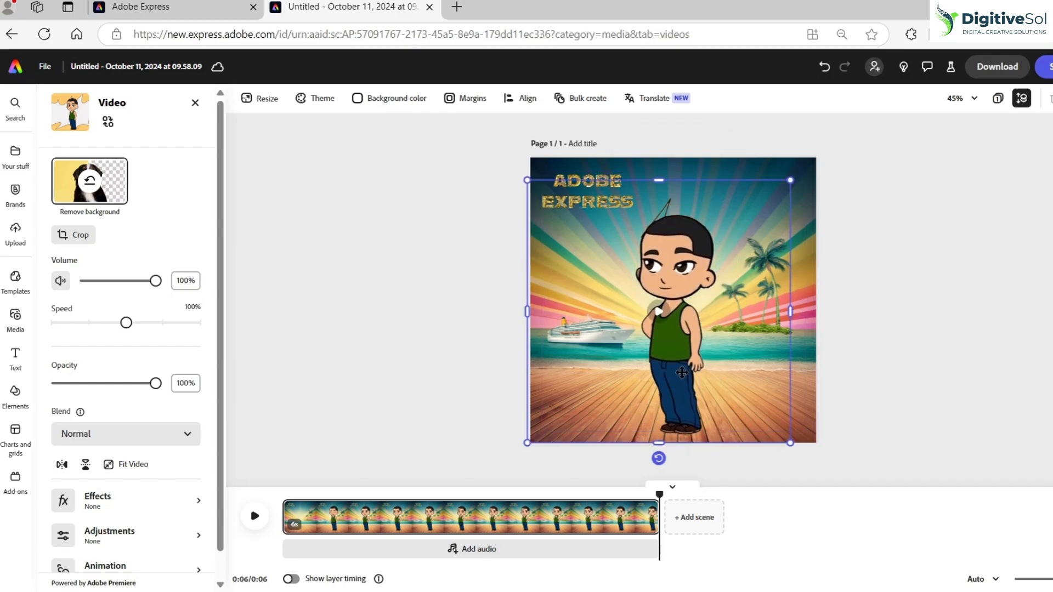
click(661, 314)
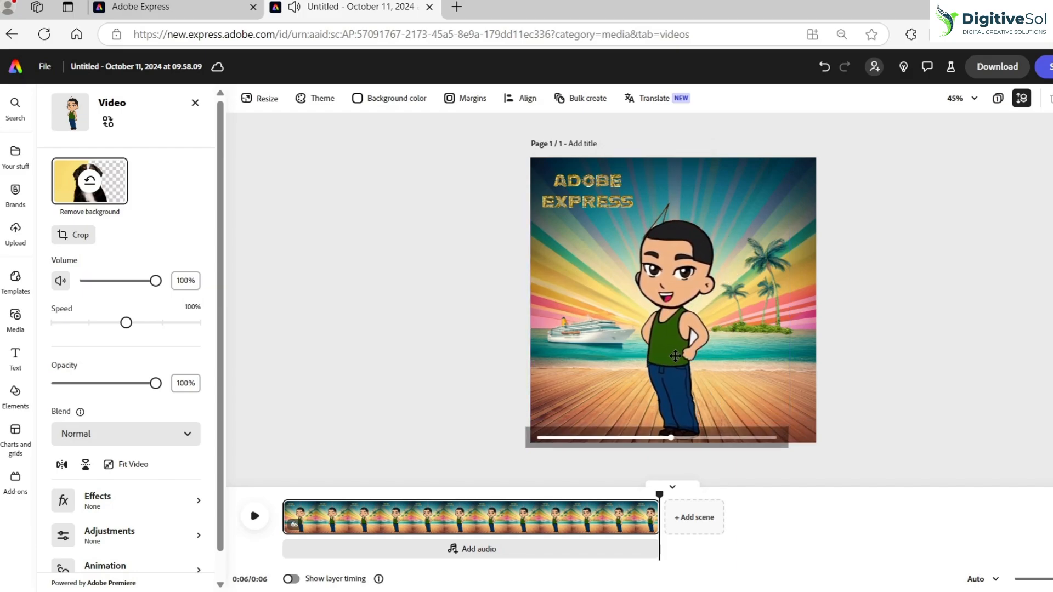
key(Escape)
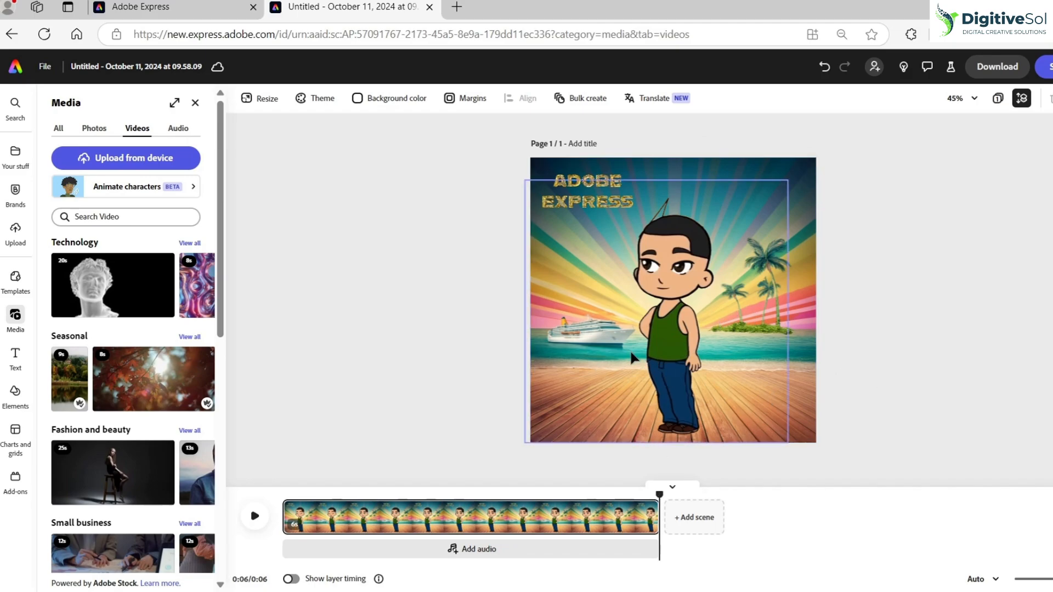
- Apply the Shrink entrance animation to the character video
click(672, 340)
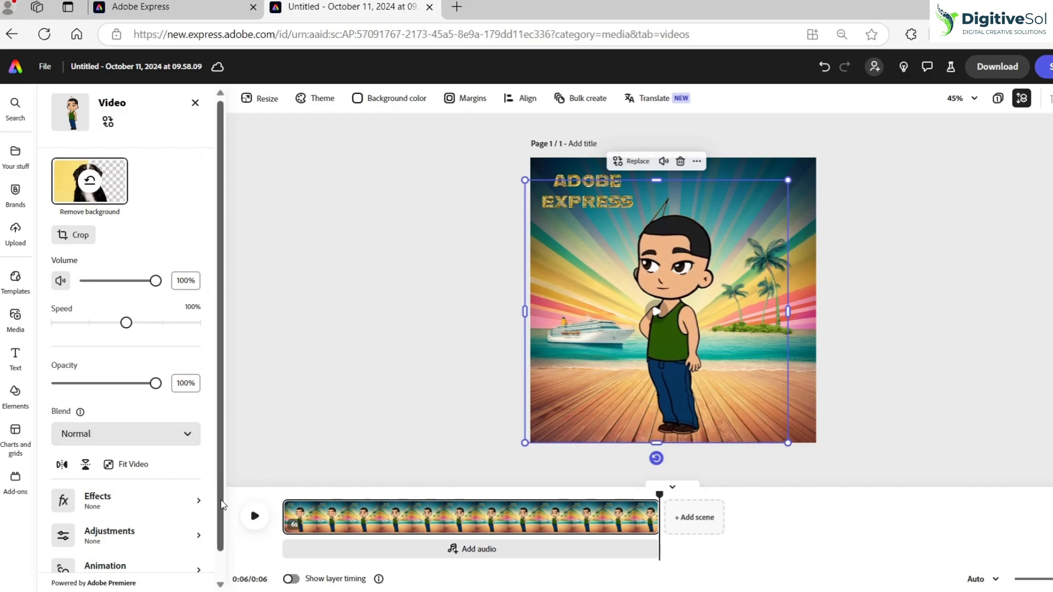
scroll(222, 502, down, 1)
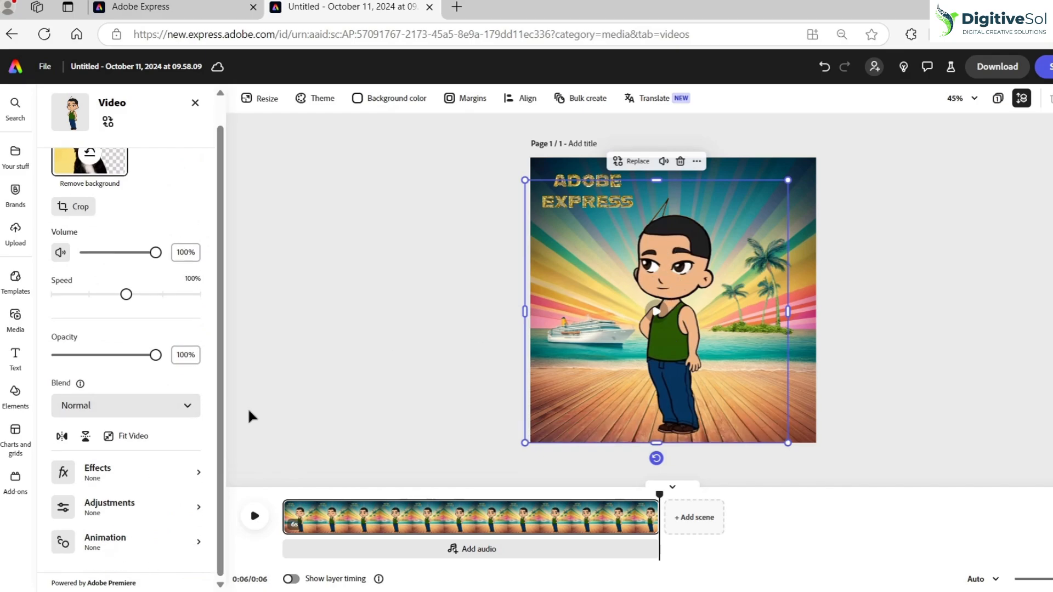
click(110, 545)
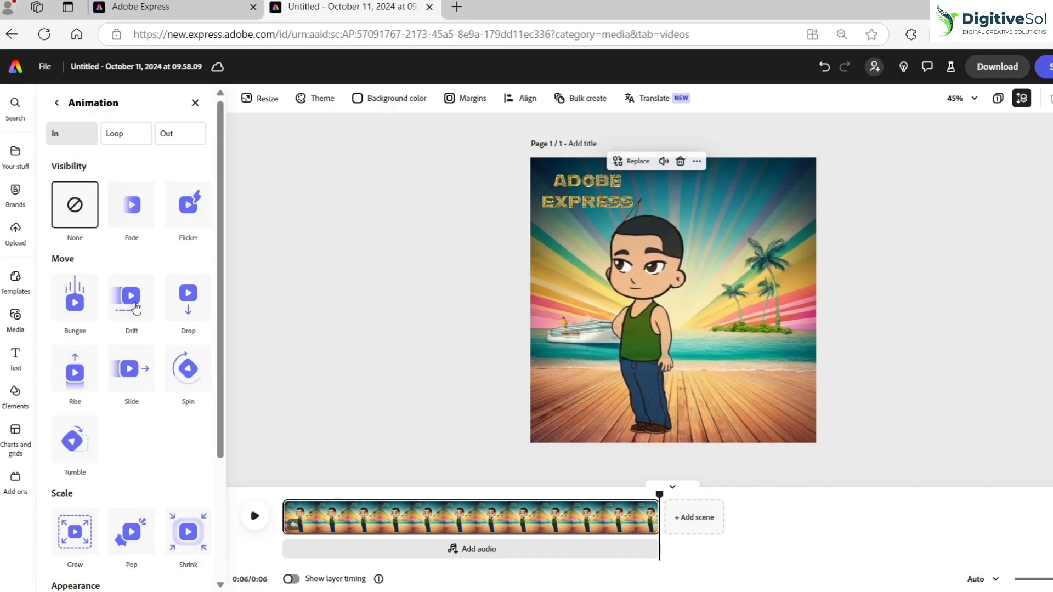
scroll(93, 439, down, 1)
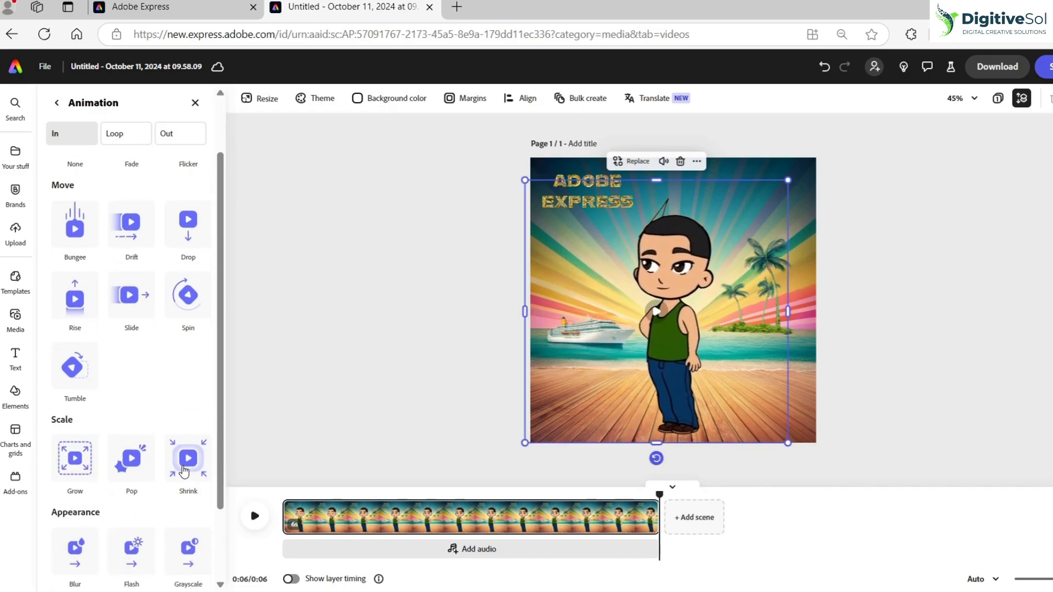
click(184, 470)
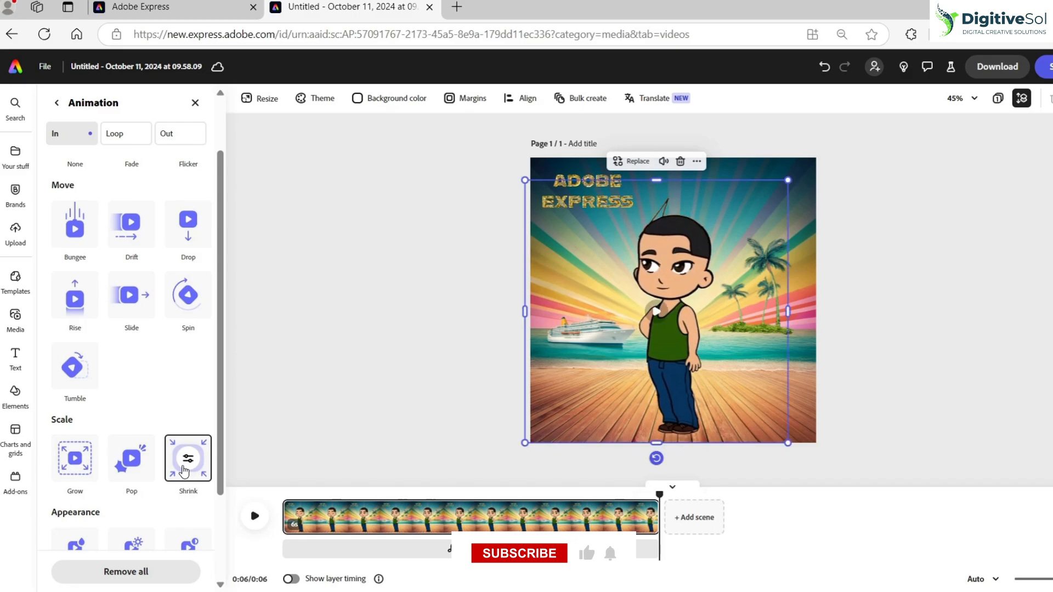
- Give the ADOBE EXPRESS heading a Classic shadow
click(578, 176)
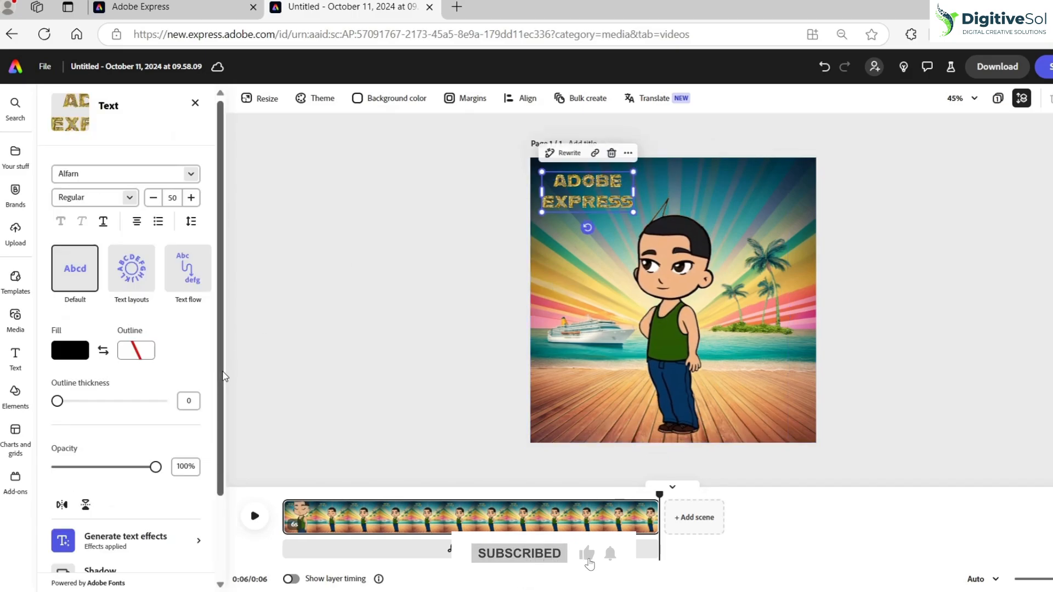
scroll(225, 431, down, 1)
scroll(226, 432, down, 1)
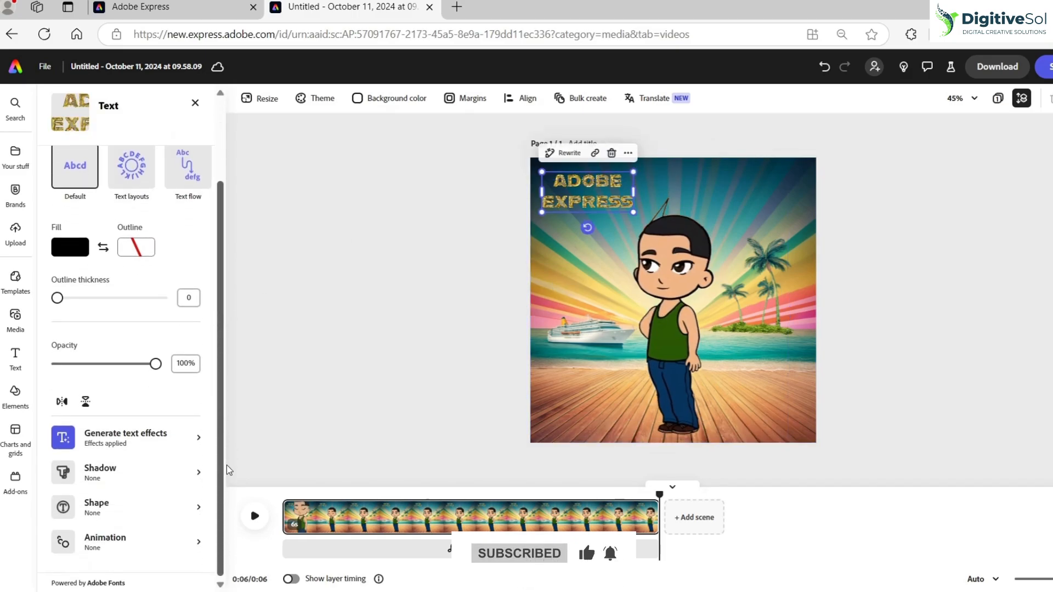
click(134, 476)
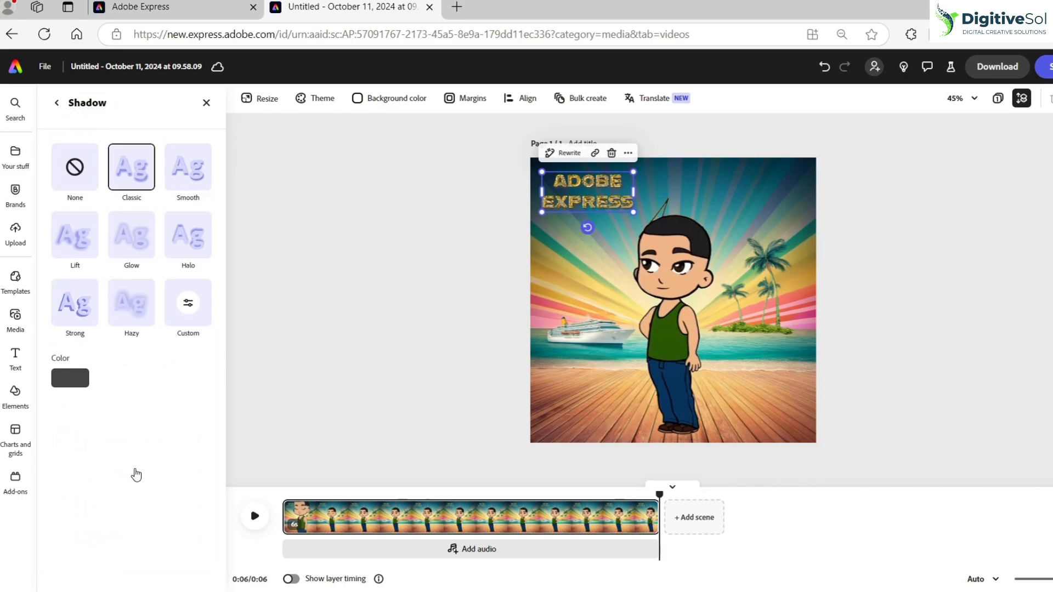
click(57, 103)
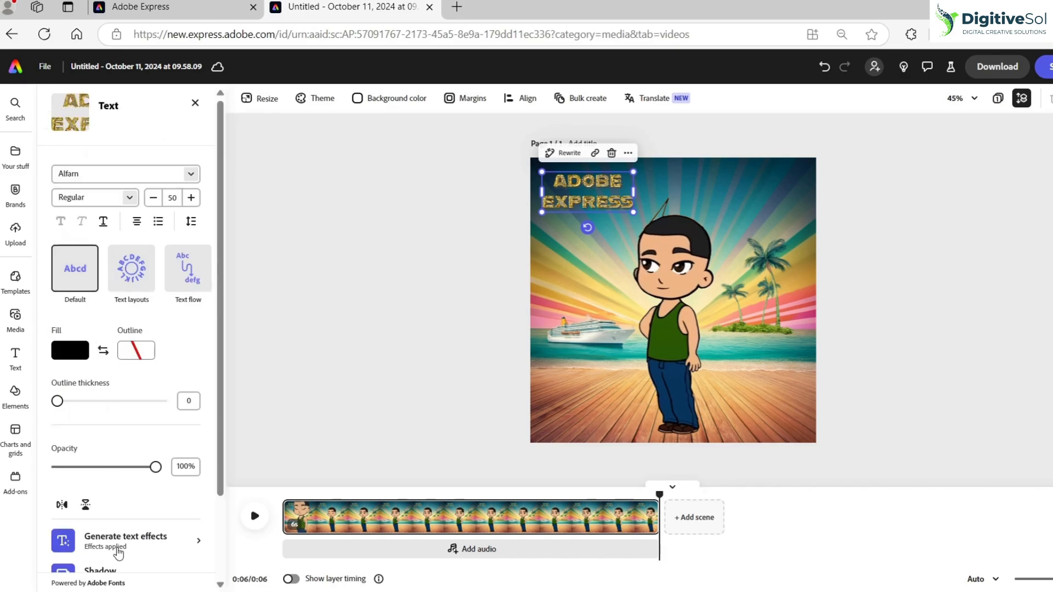
- Apply the Drift entrance animation to the heading and play the whole scene
scroll(85, 549, down, 2)
click(125, 542)
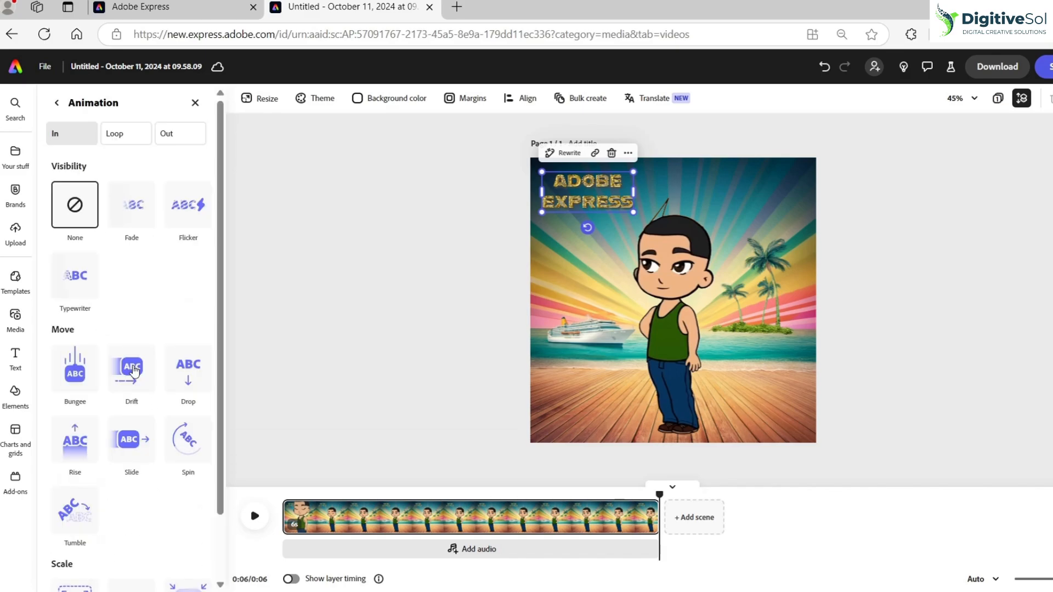
click(132, 367)
click(255, 515)
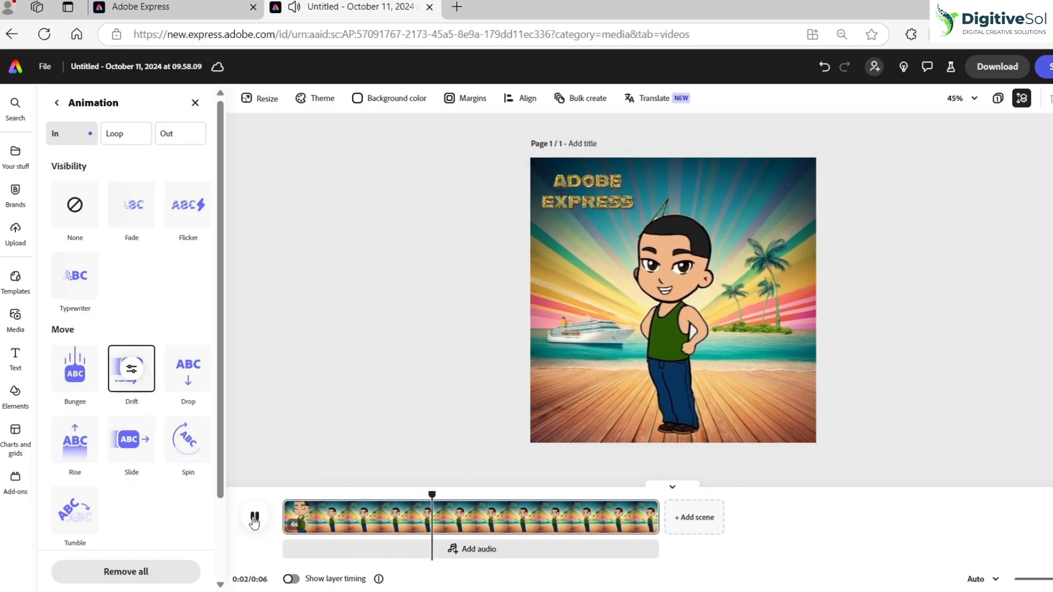
- Stop the scene playback and download the design as an MP4 video at Custom (Original size) resolution
click(254, 518)
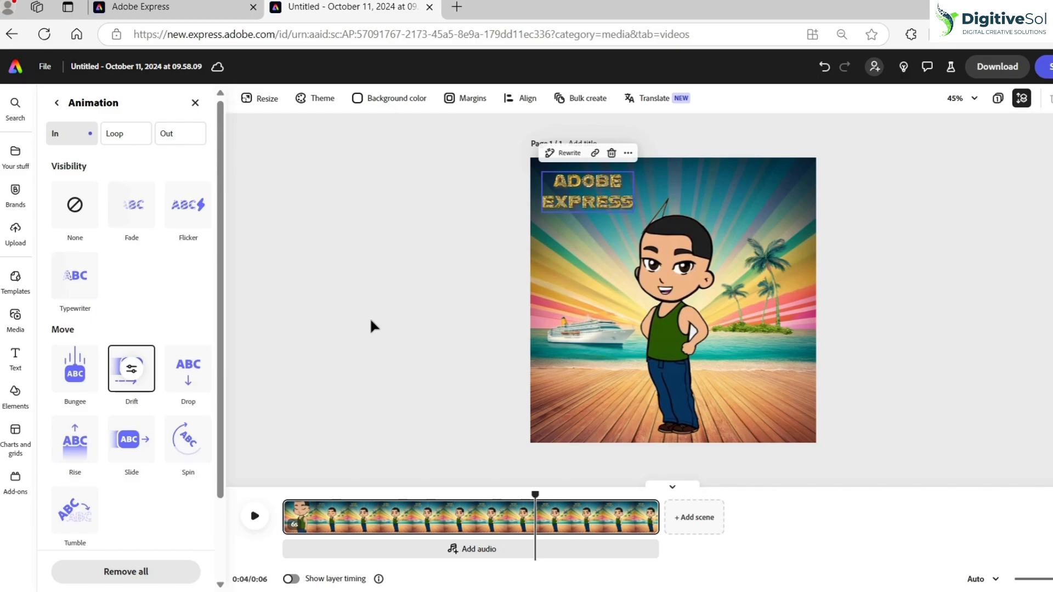
click(919, 322)
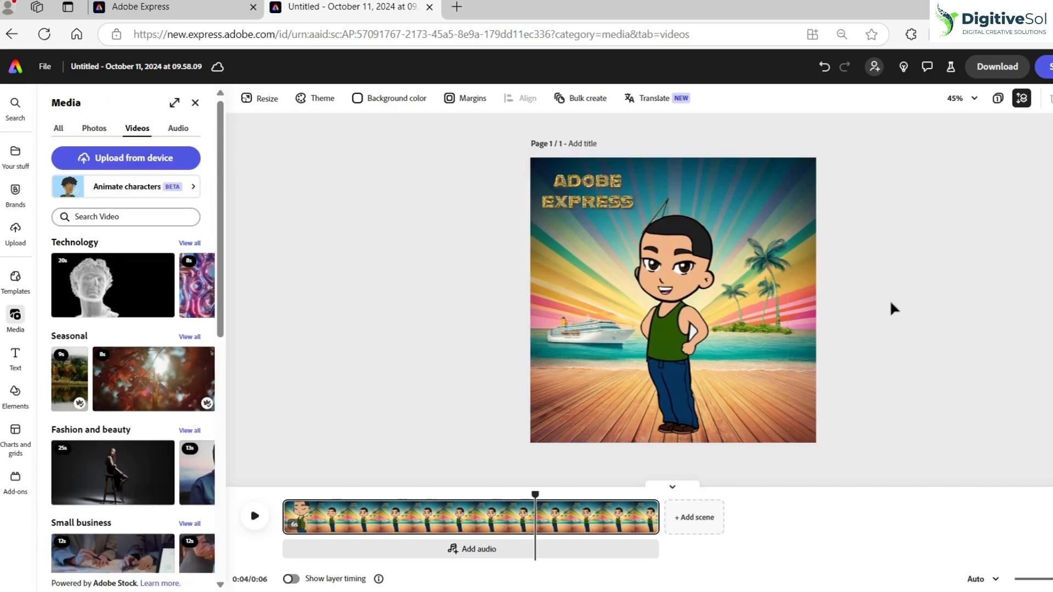
click(792, 293)
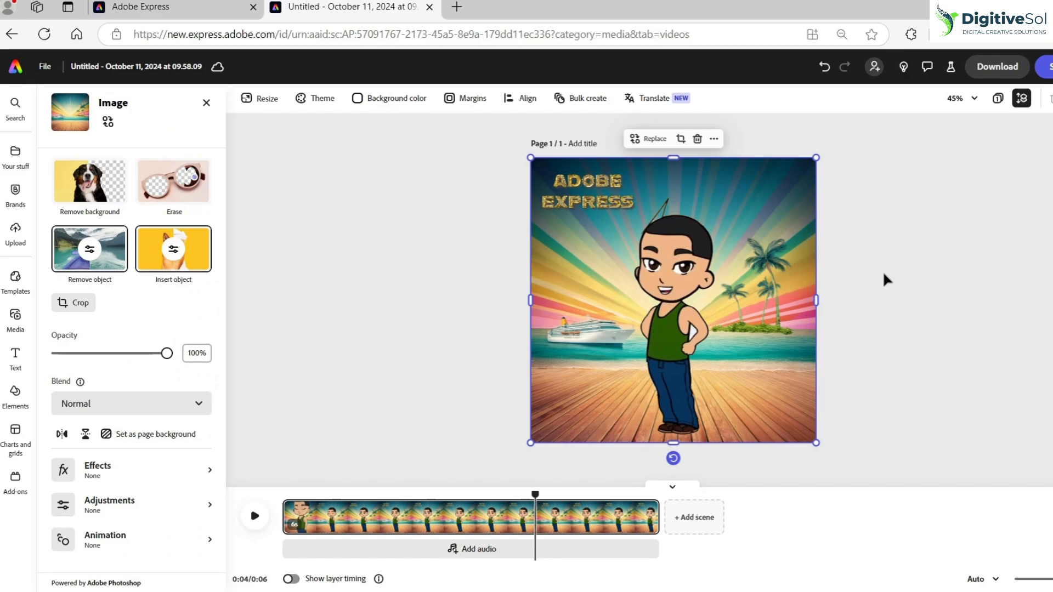
click(999, 67)
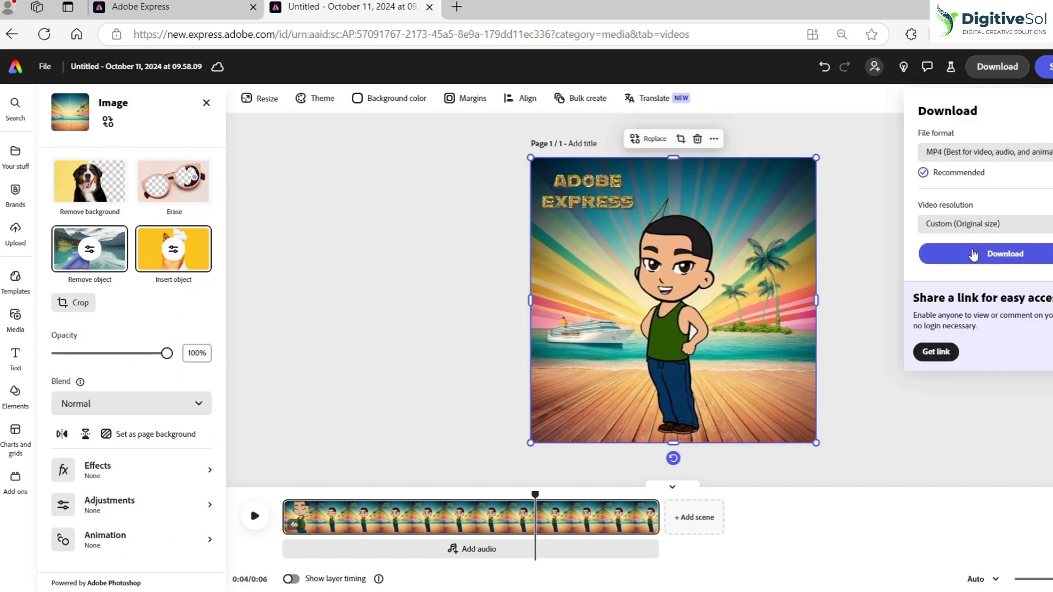
click(974, 255)
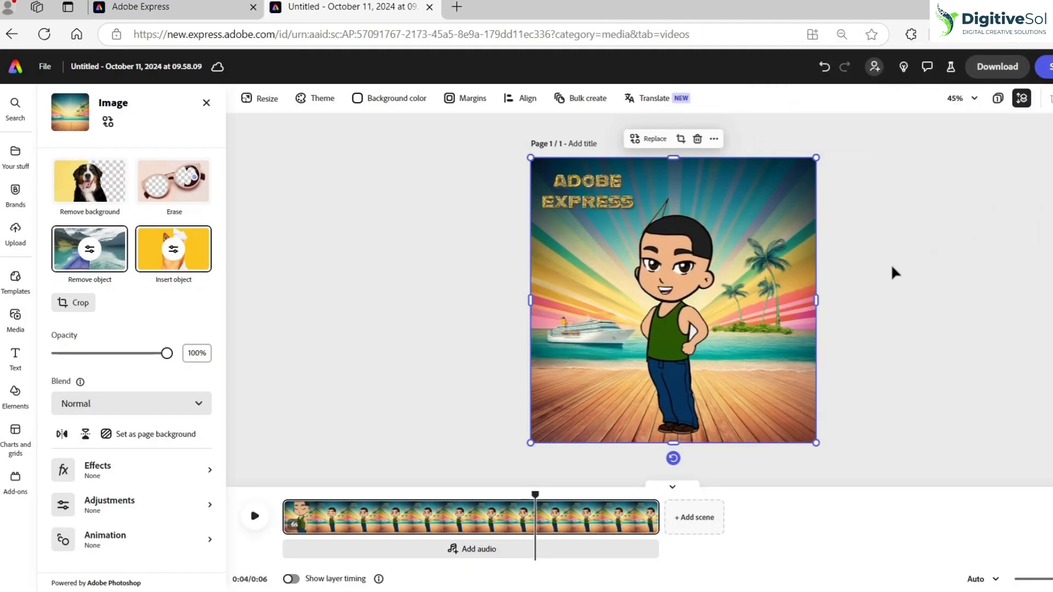
click(445, 300)
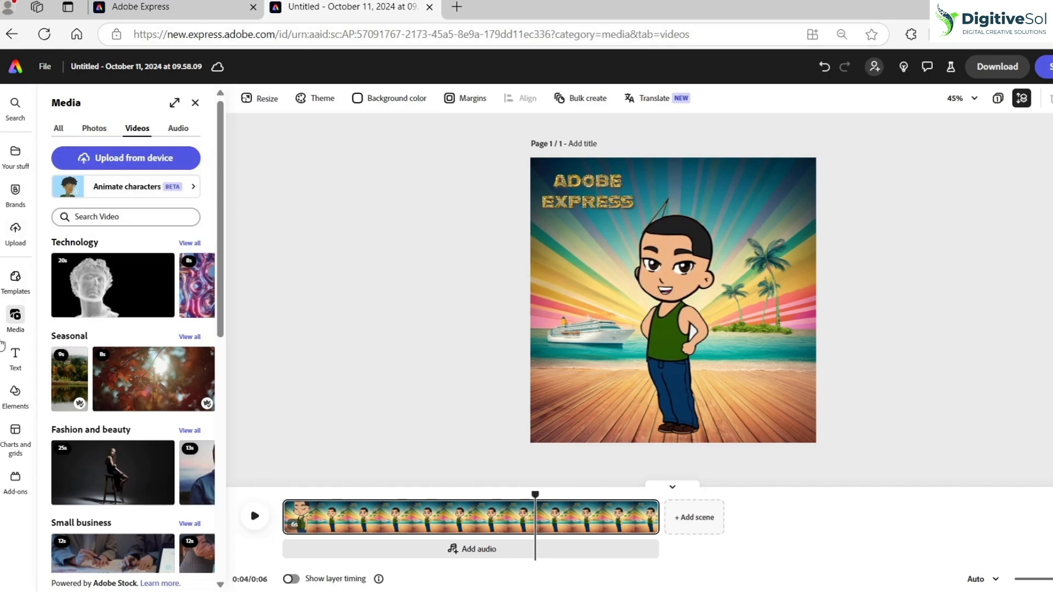
- Switch to the open Caption video tool and load the downloaded scene video from the computer for captioning
click(181, 7)
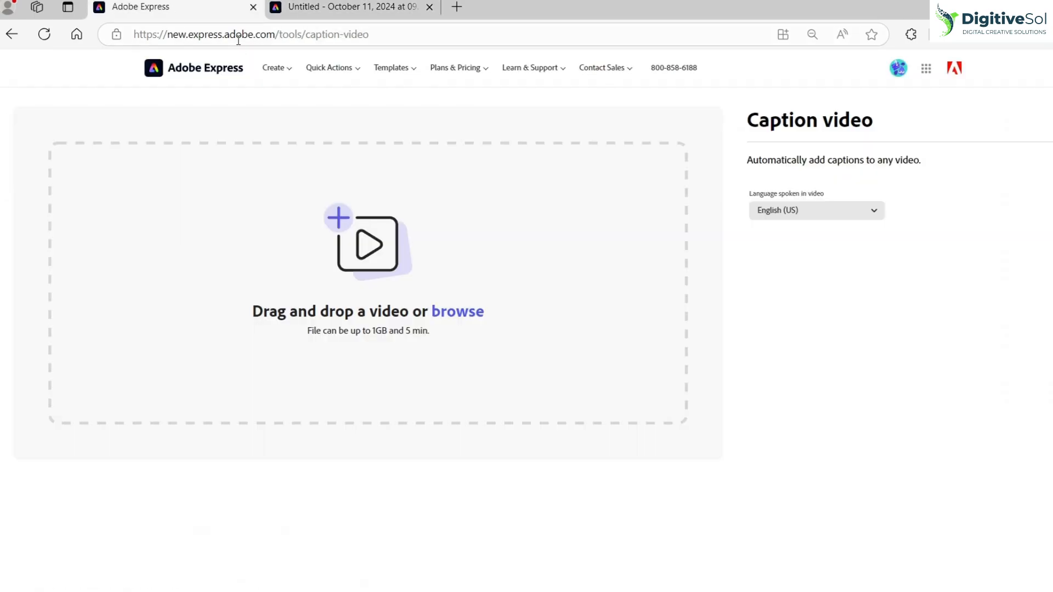
click(232, 35)
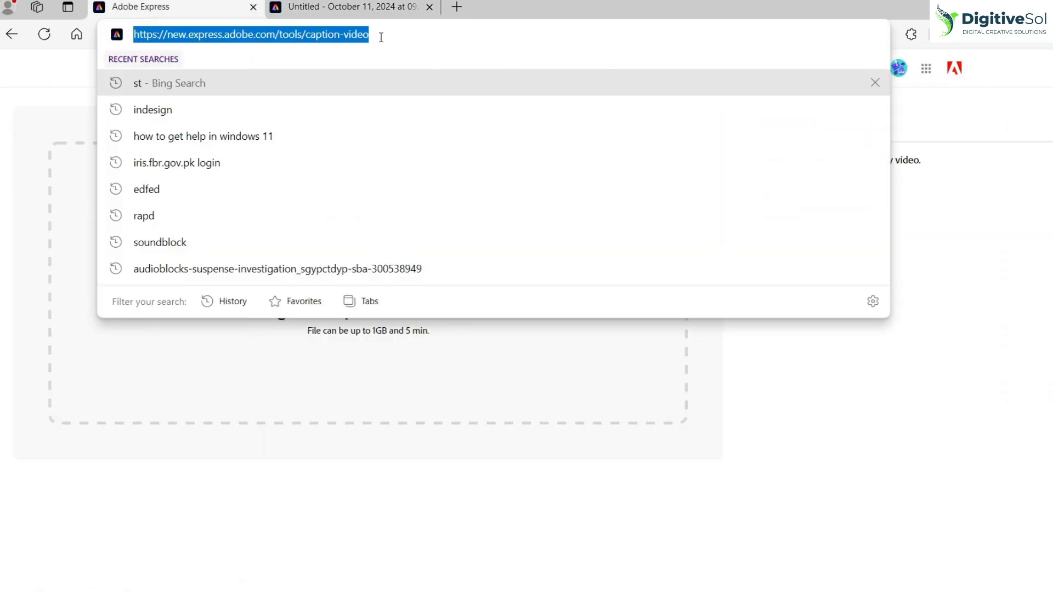
click(321, 36)
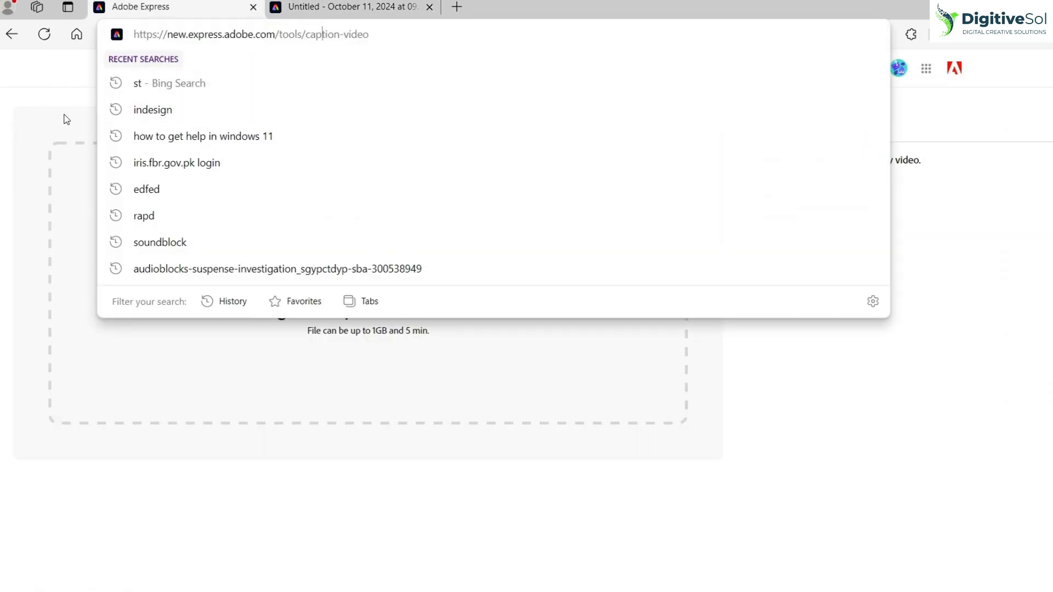
click(37, 104)
click(457, 311)
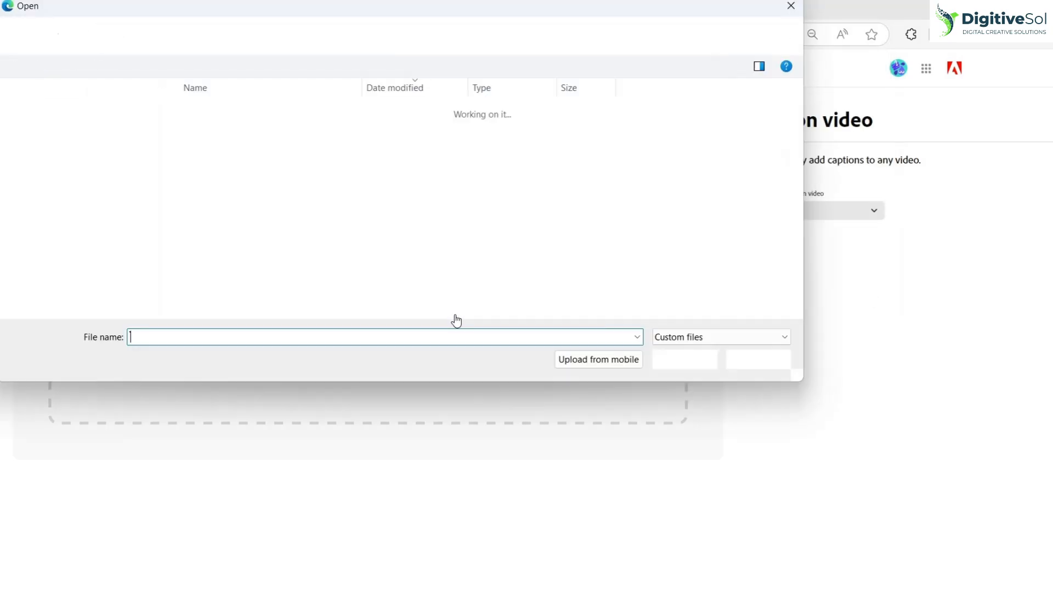
double_click(199, 130)
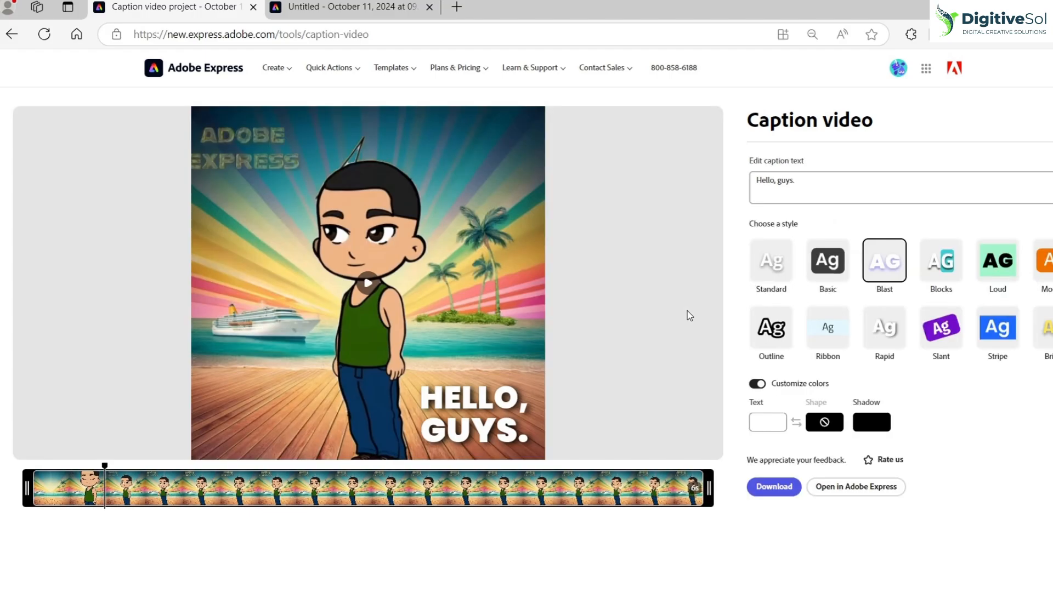
- Play the captioned video and set its captions to the Basic style with a light blue #69D4F5 shape colour
click(368, 285)
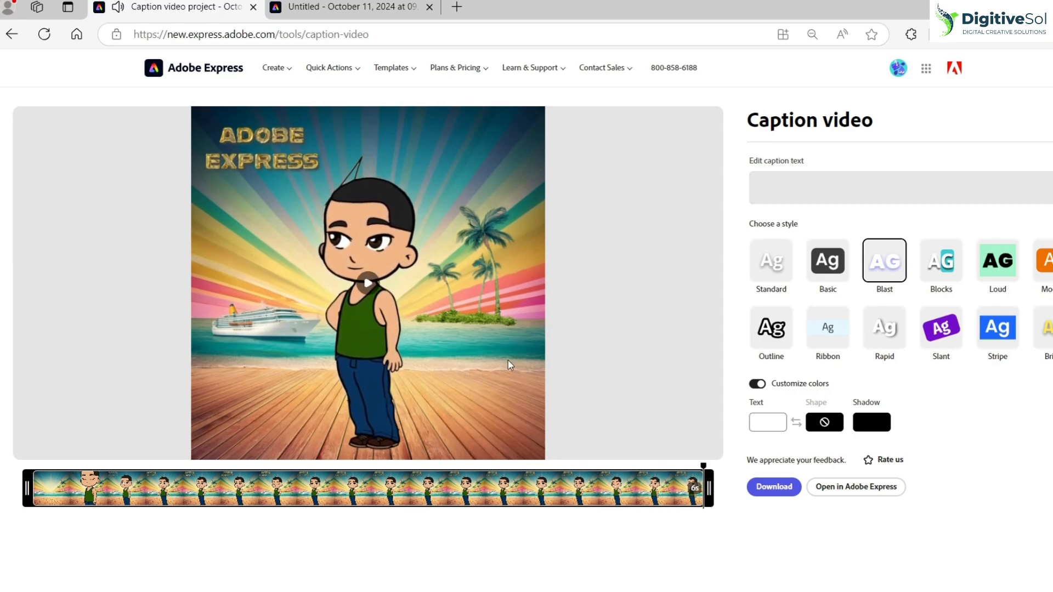
click(334, 497)
click(828, 261)
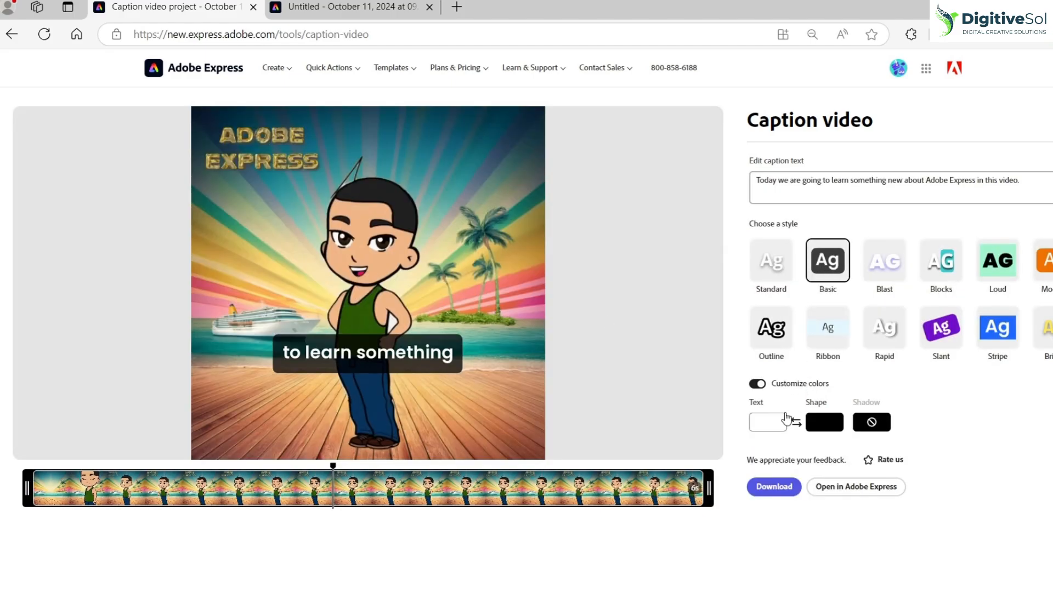
click(825, 432)
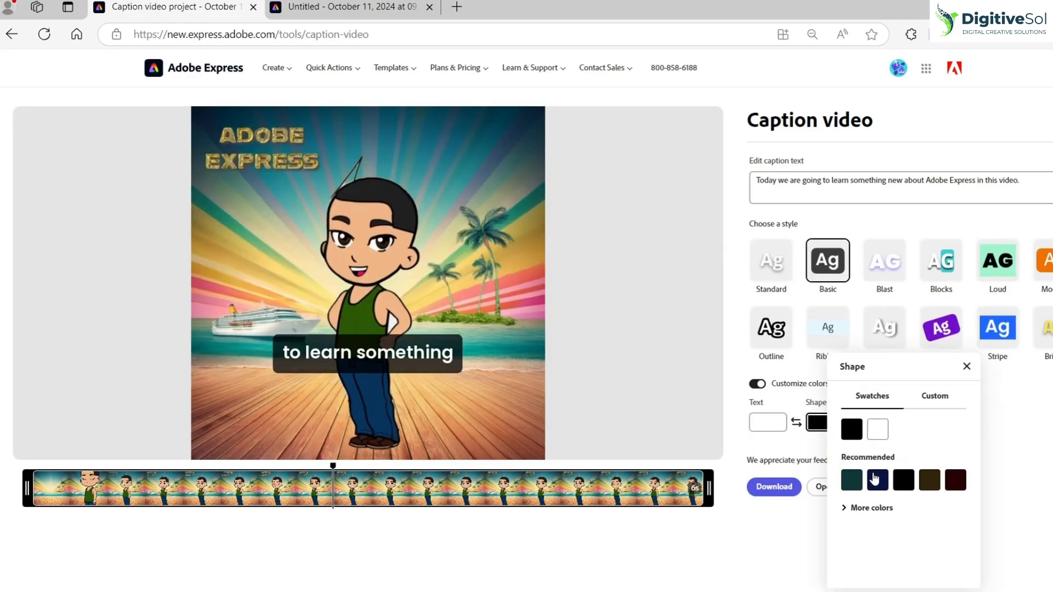
click(868, 508)
click(878, 556)
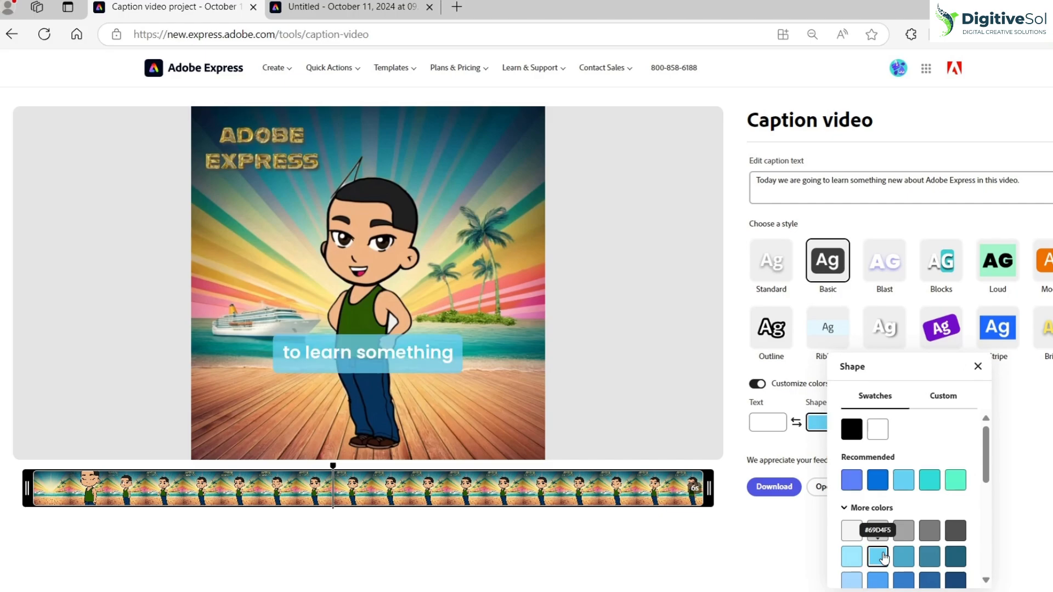
- Try the Slant caption style, change the captions to Blocks, and play the video from near its start
click(941, 329)
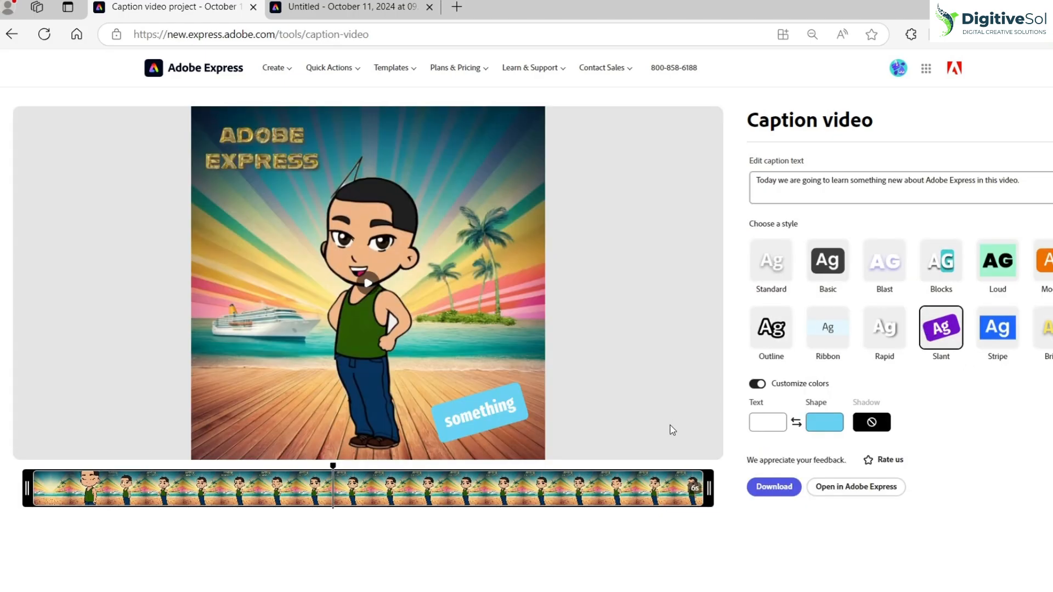
click(956, 274)
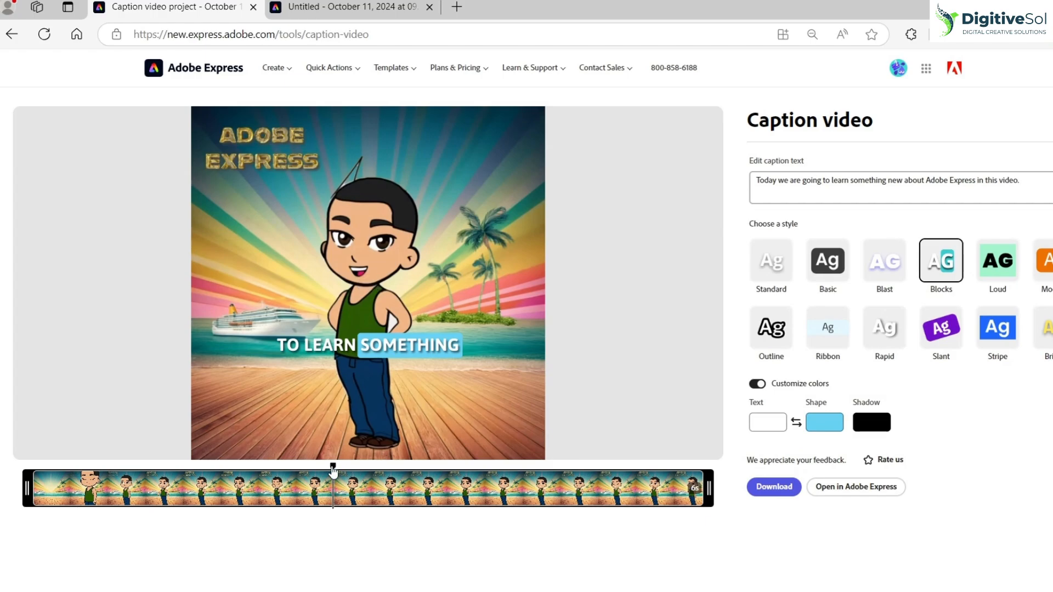
drag(333, 470, 58, 496)
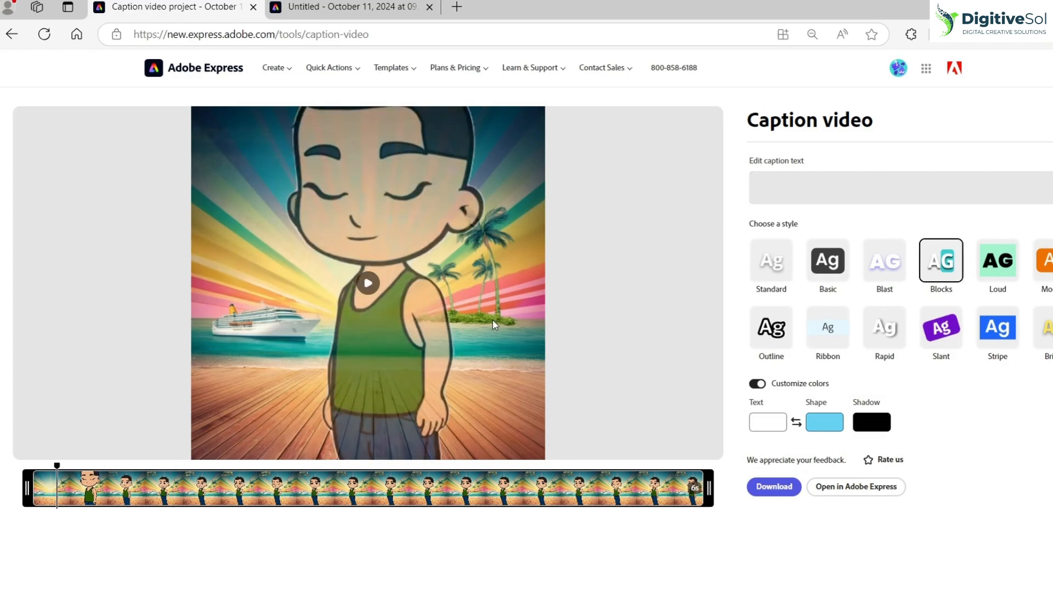
click(368, 283)
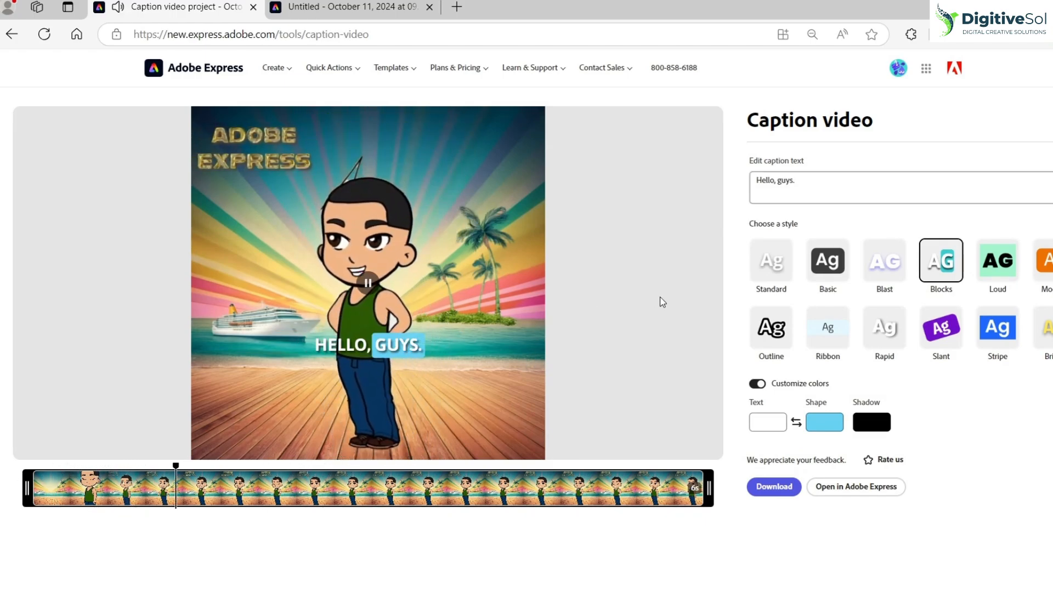